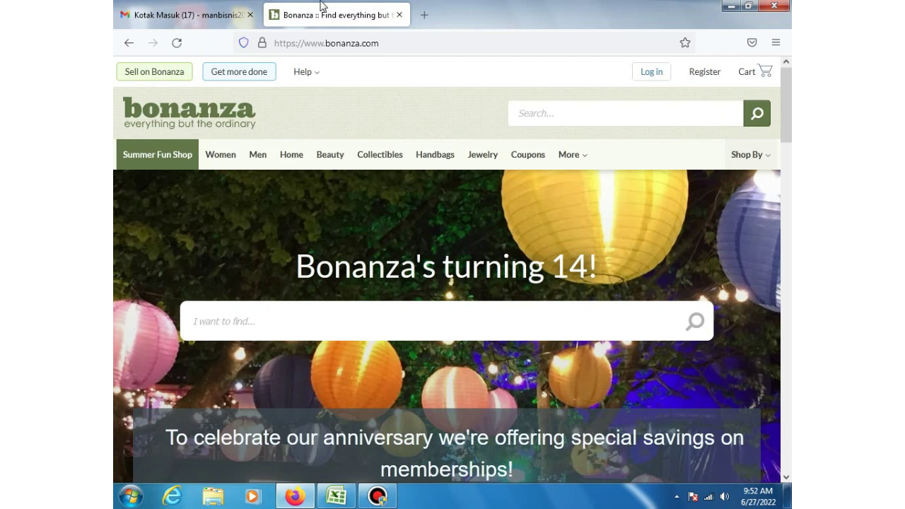
Step: Open Bonanza's registration form and enter a username for the new account
click(710, 75)
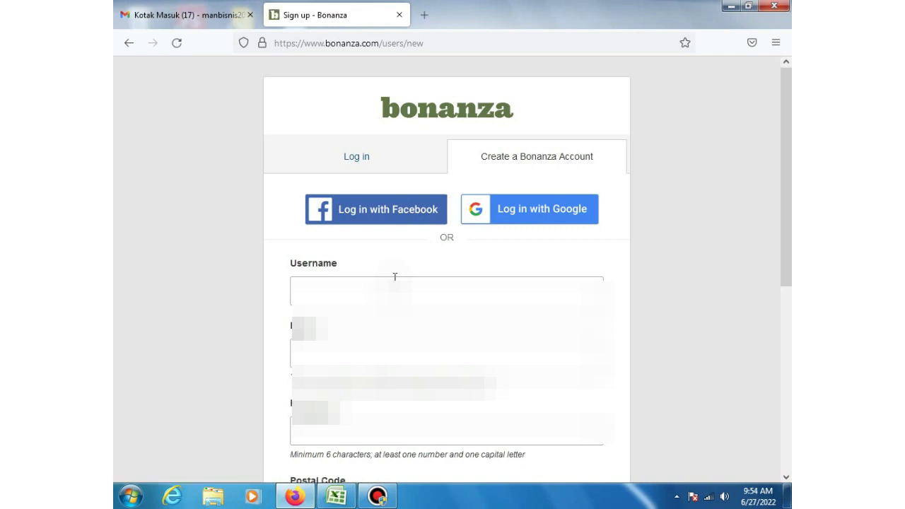
click(400, 292)
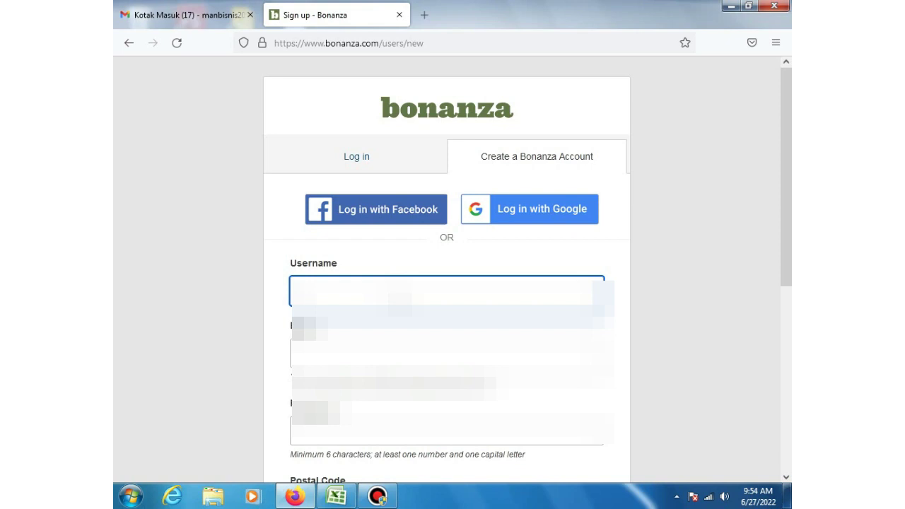
text(man)
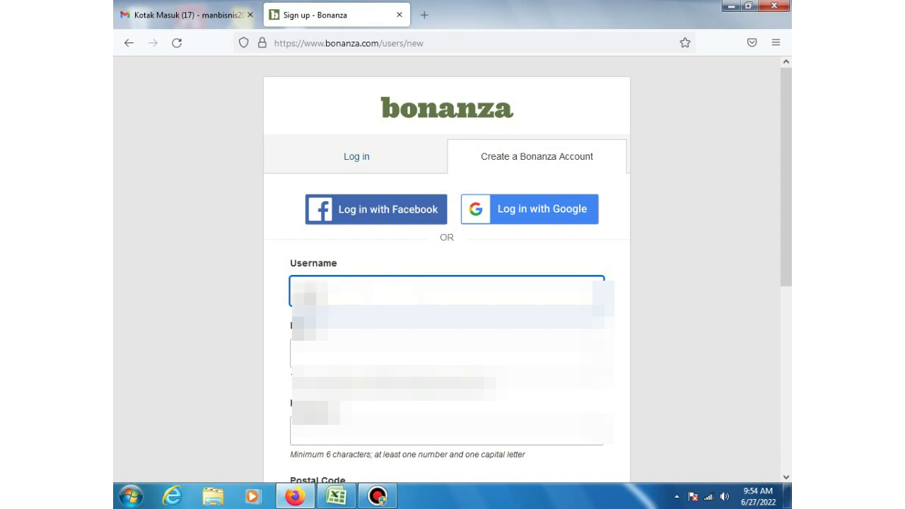
text(20)
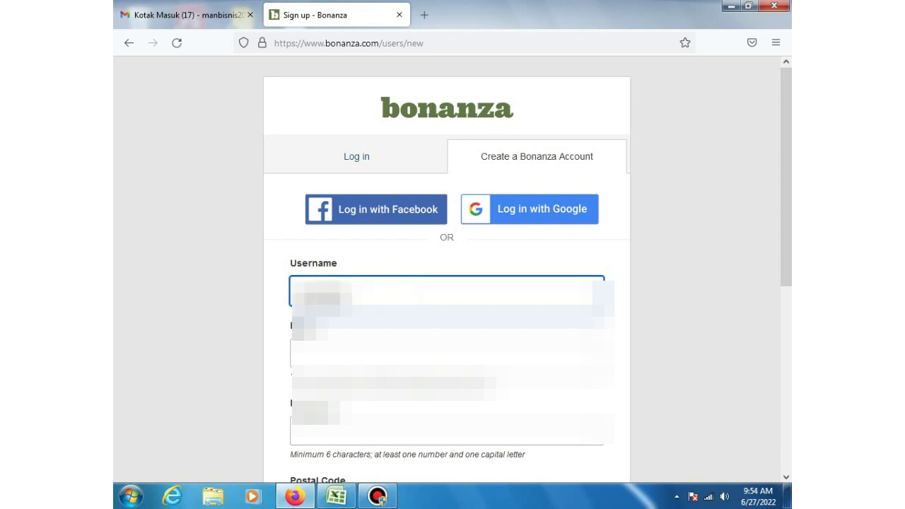
text(202)
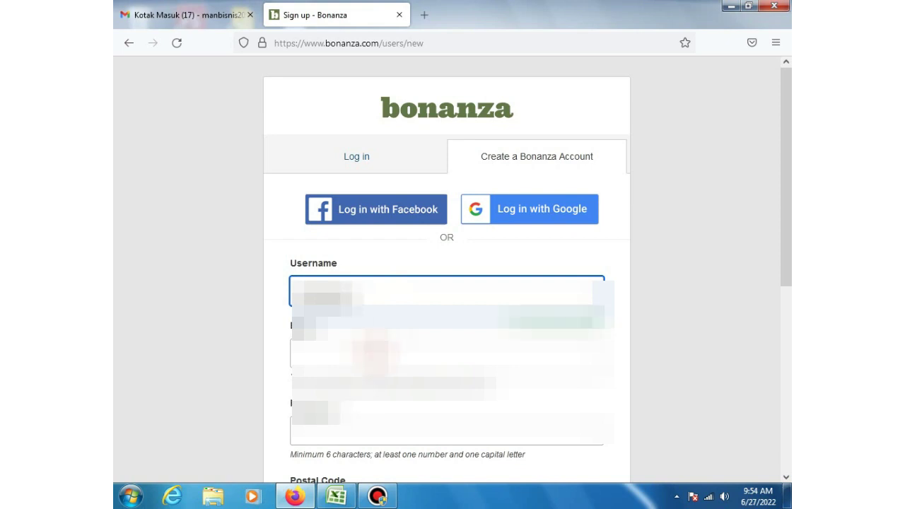
click(377, 351)
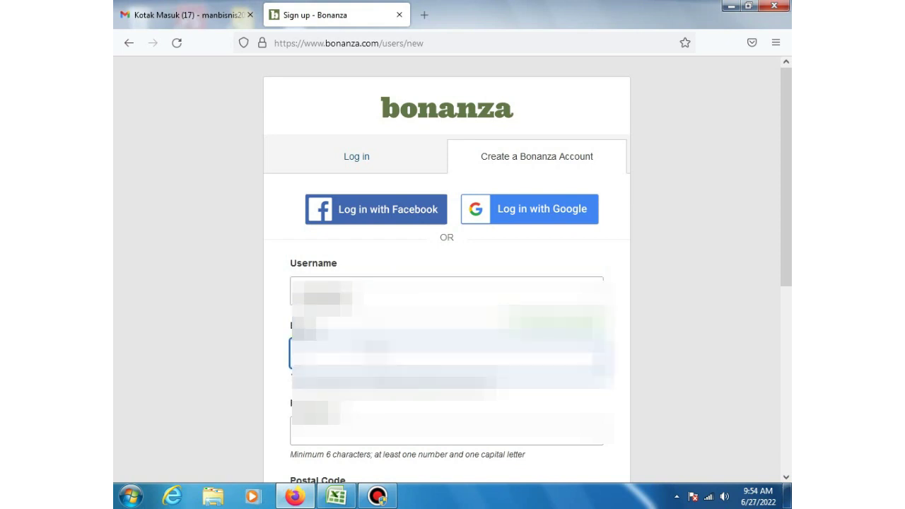
click(215, 15)
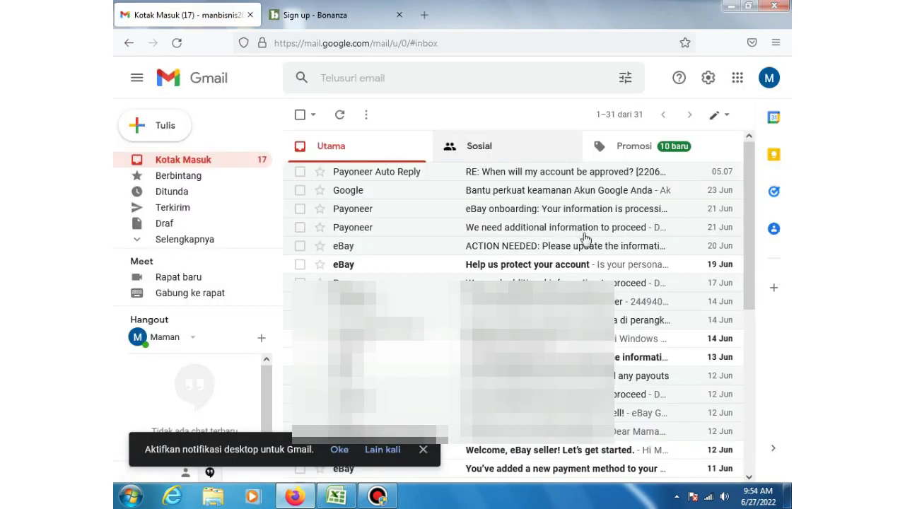
Step: Check the signed-in Gmail account's email address, then return to the Bonanza sign-up tab
click(772, 82)
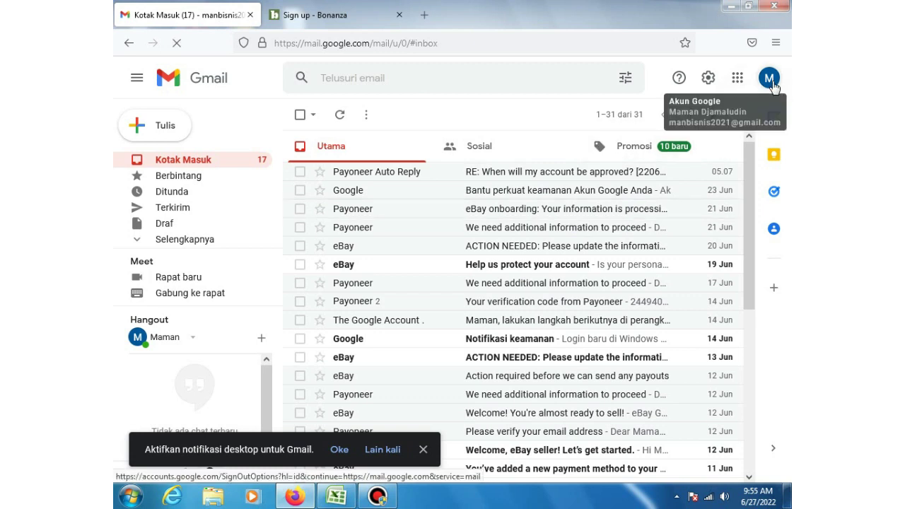
click(303, 20)
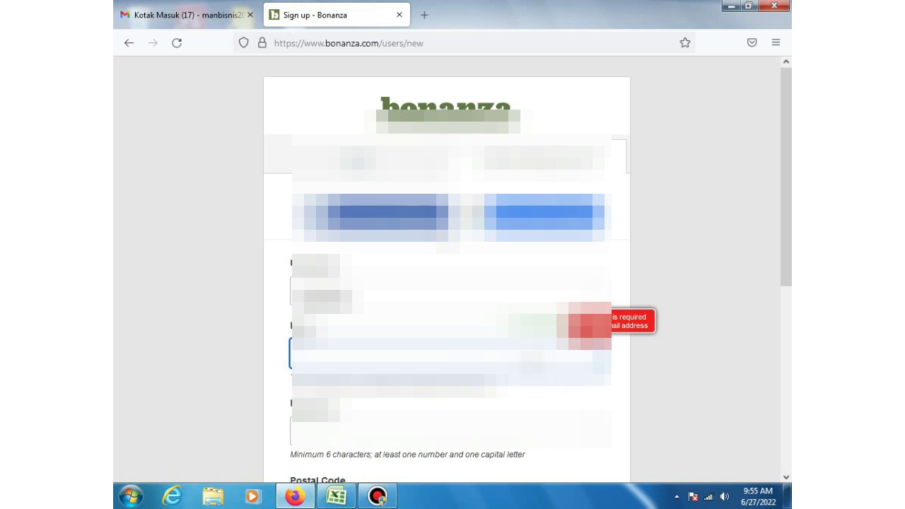
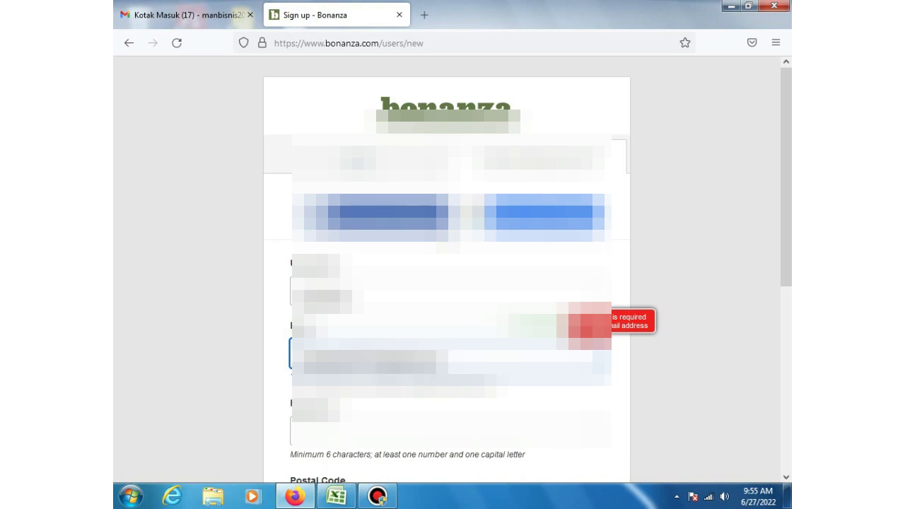
Step: Enter the account's email address and a password in the sign-up form
click(376, 433)
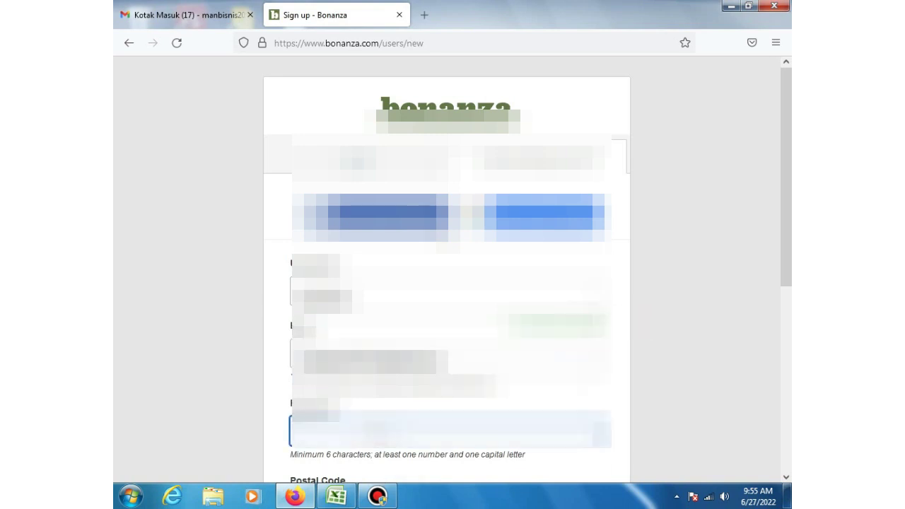
key(Down)
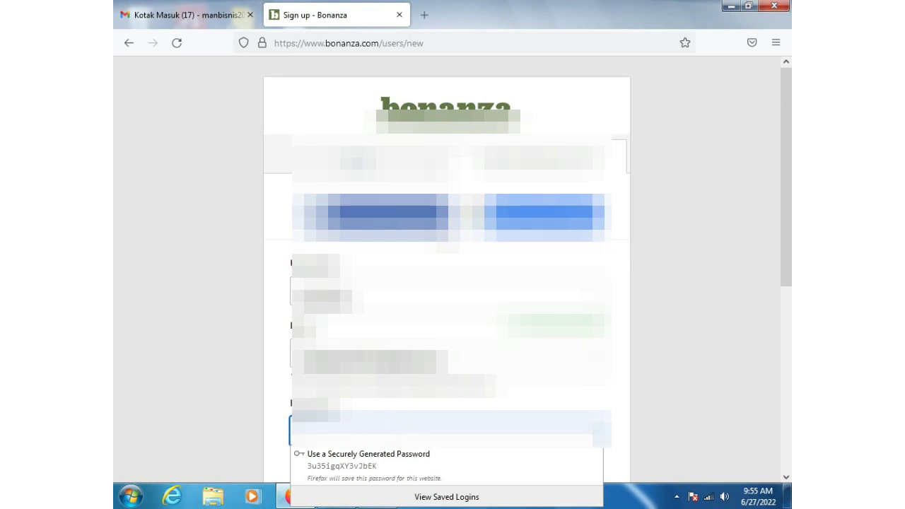
key(Return)
text(********)
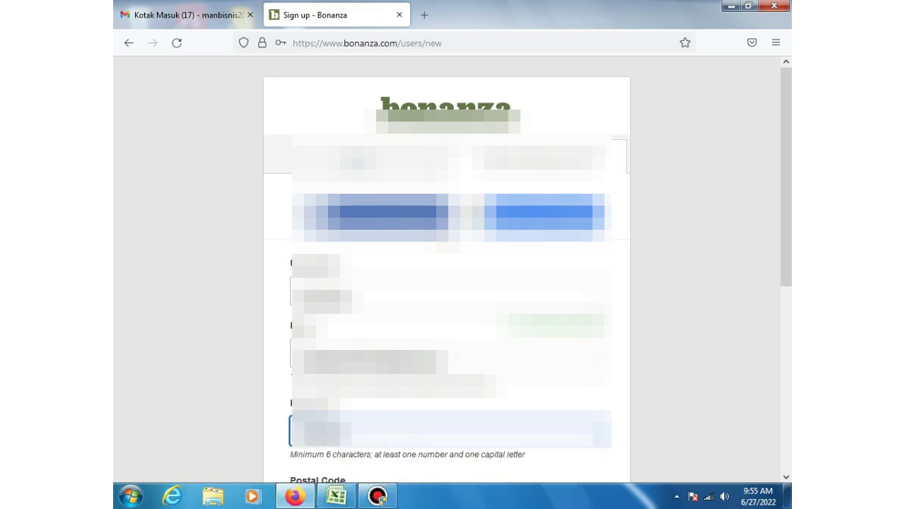
text(****)
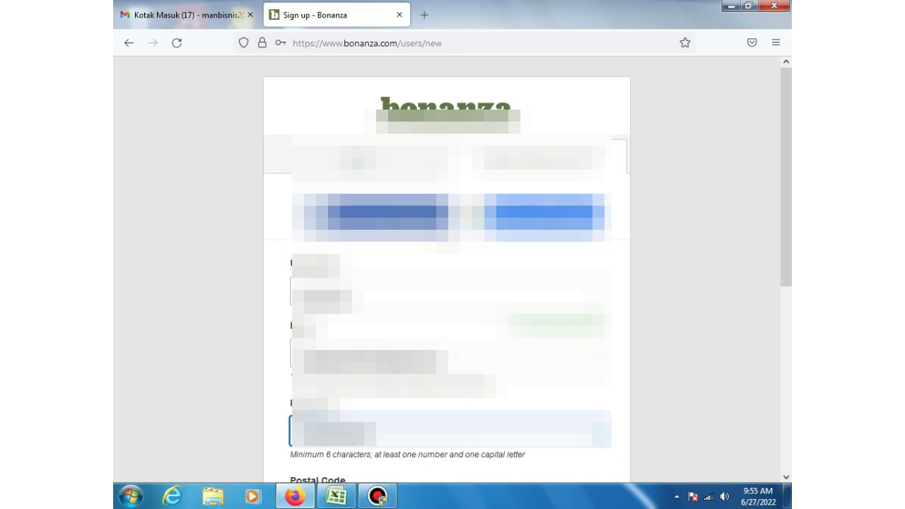
Step: Enter postal code 08123 in the sign-up form
scroll(349, 469, down, 3)
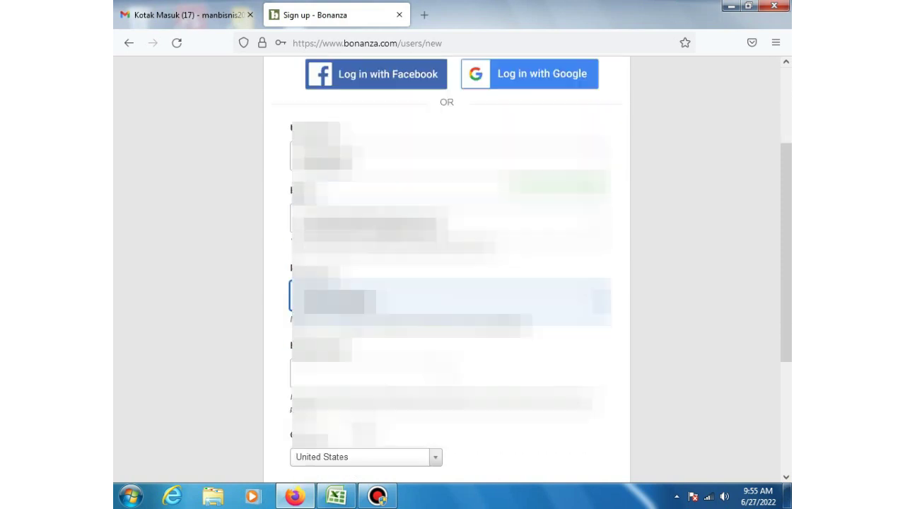
click(375, 373)
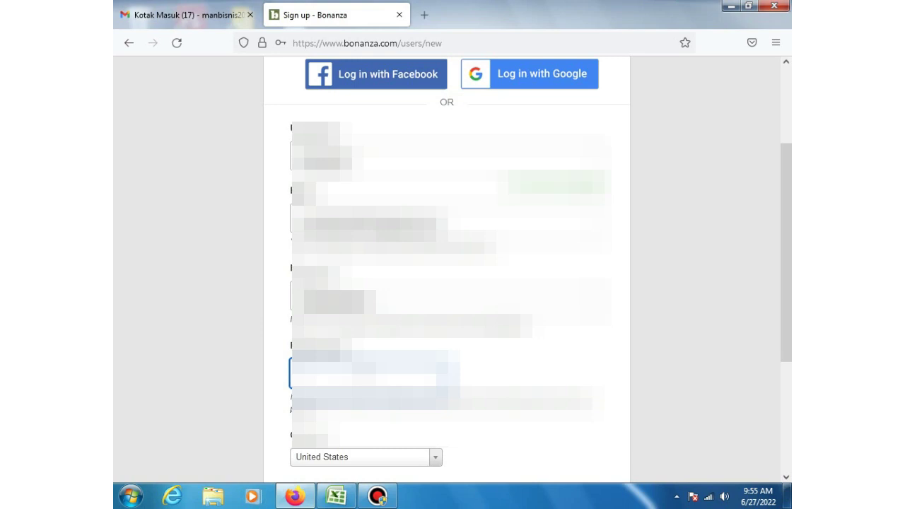
text(08123)
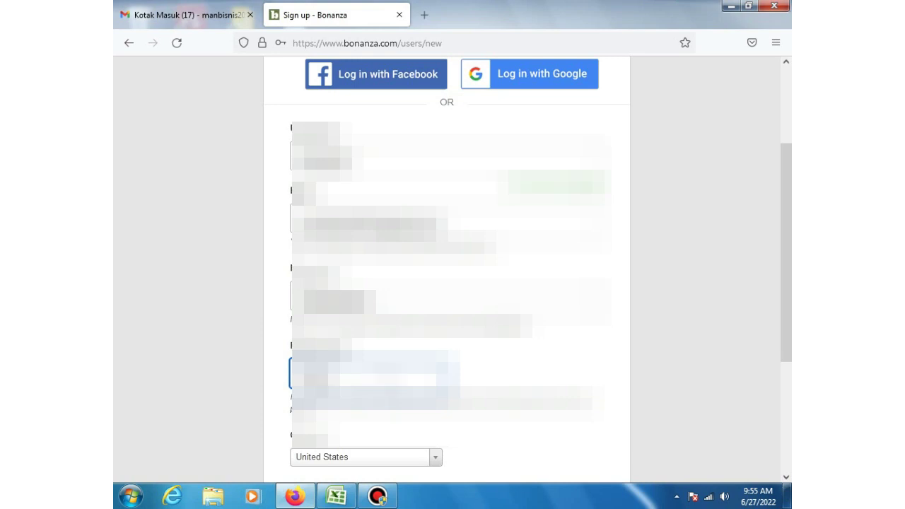
click(508, 439)
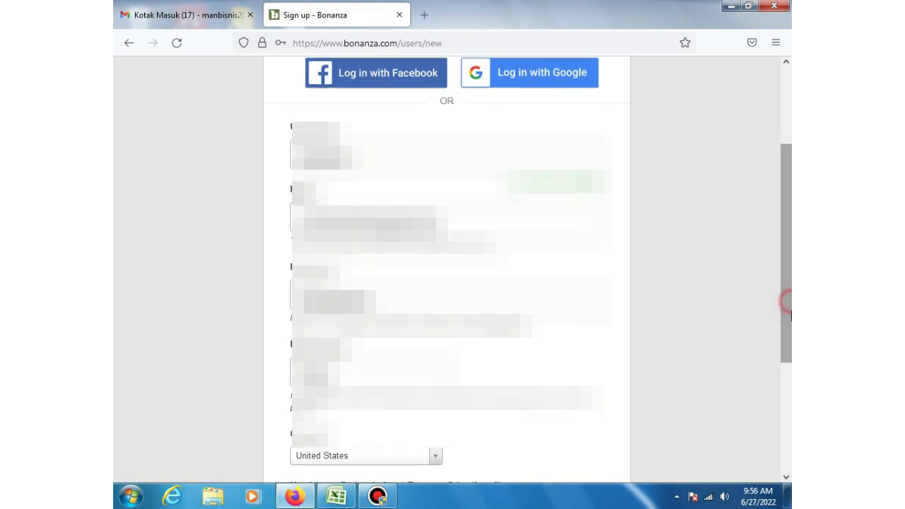
Step: Choose a country from the sign-up form's country list
drag(791, 305, 791, 344)
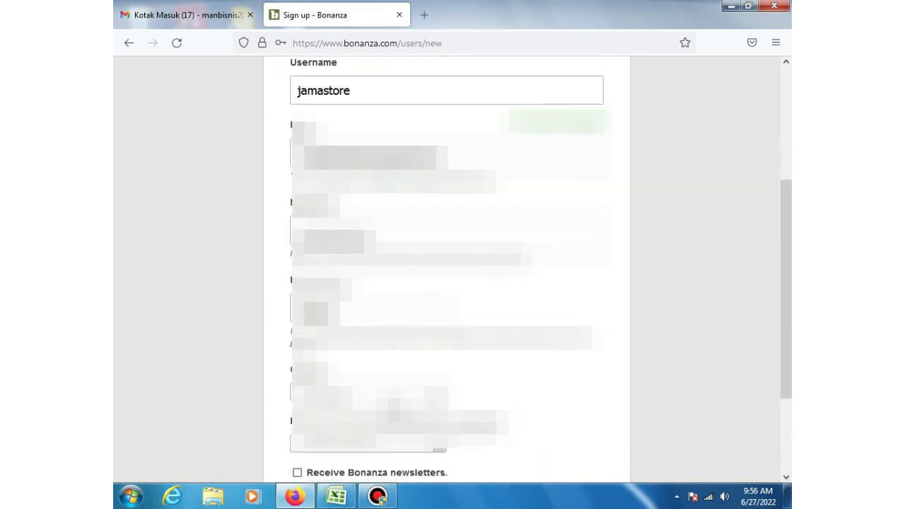
click(398, 402)
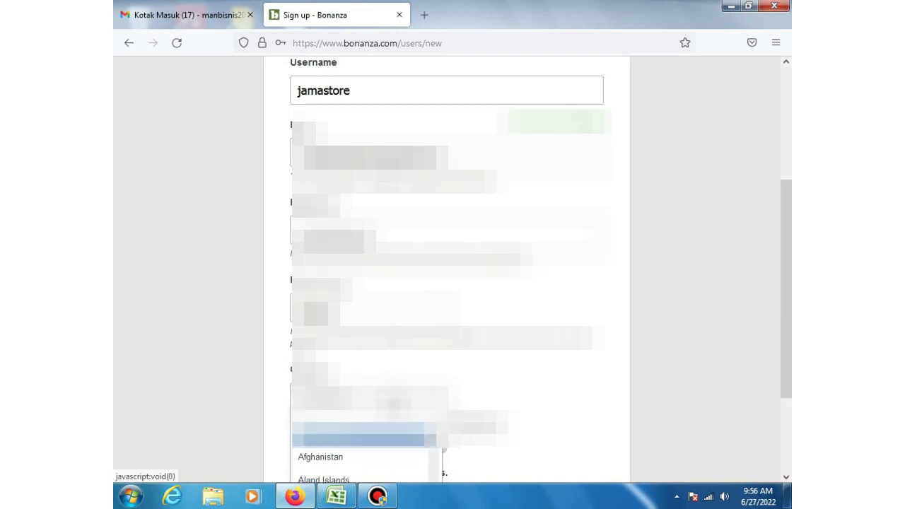
scroll(367, 452, down, 10)
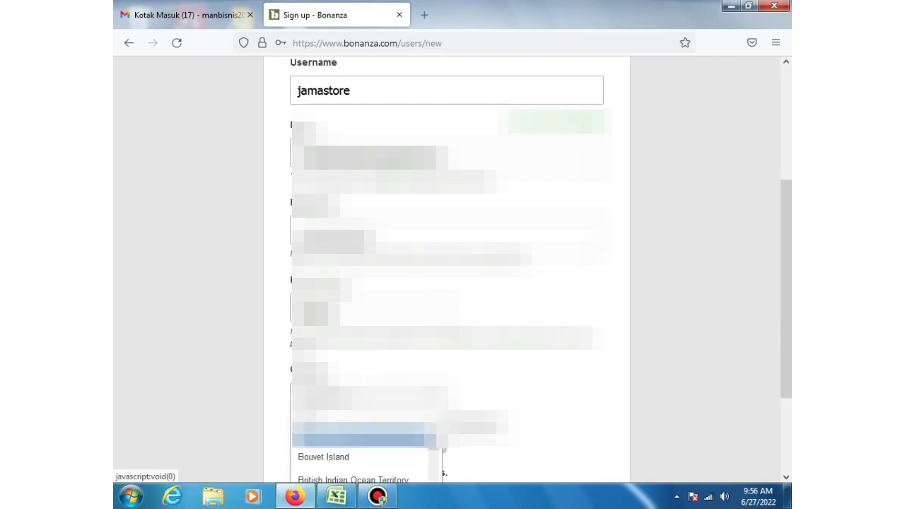
key(Return)
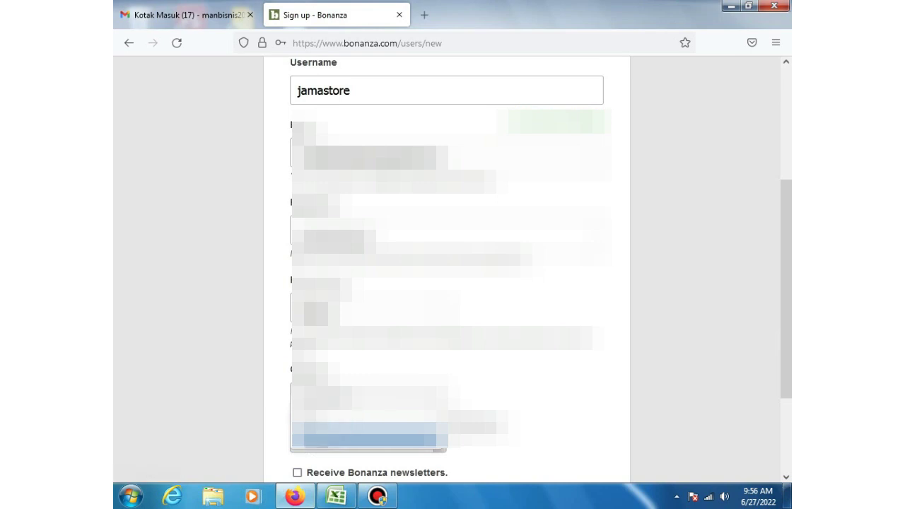
key(Return)
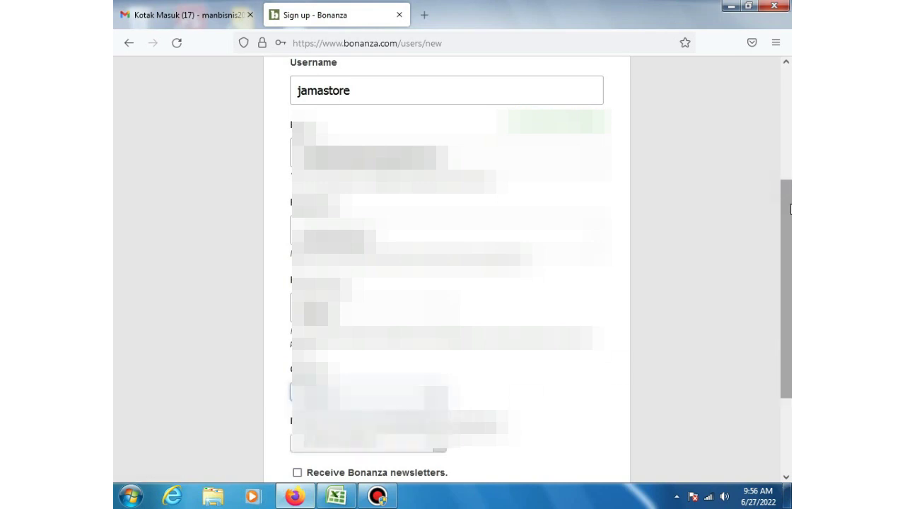
Step: Pick an answer in the lower dropdown and enter 'google' as how you found Bonanza
drag(789, 205, 790, 234)
drag(791, 249, 792, 260)
click(368, 368)
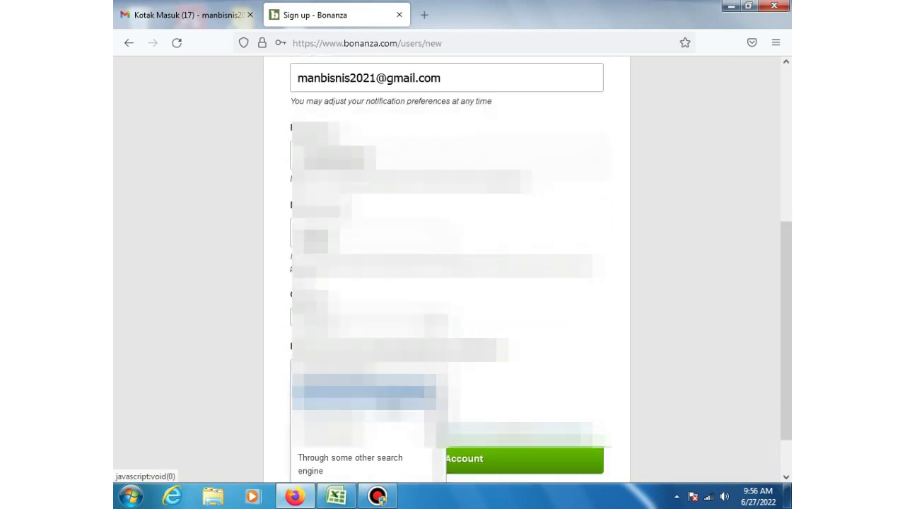
click(346, 439)
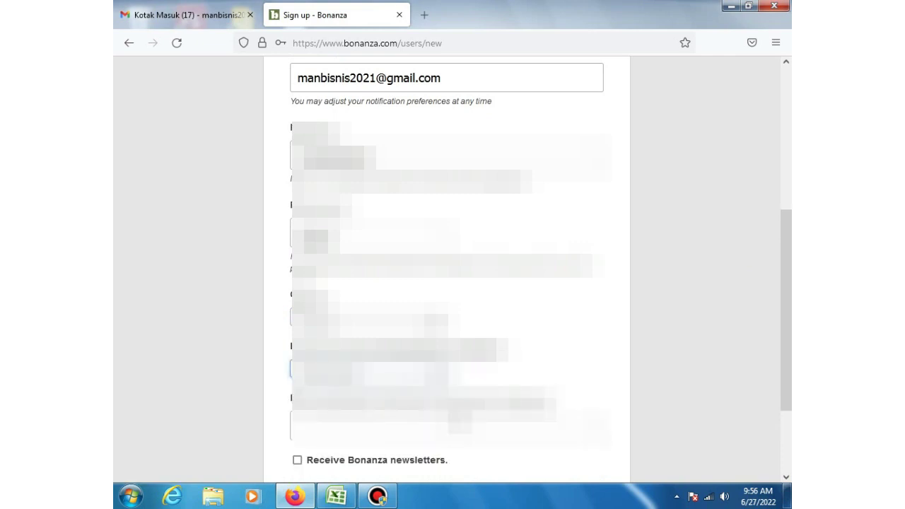
click(447, 428)
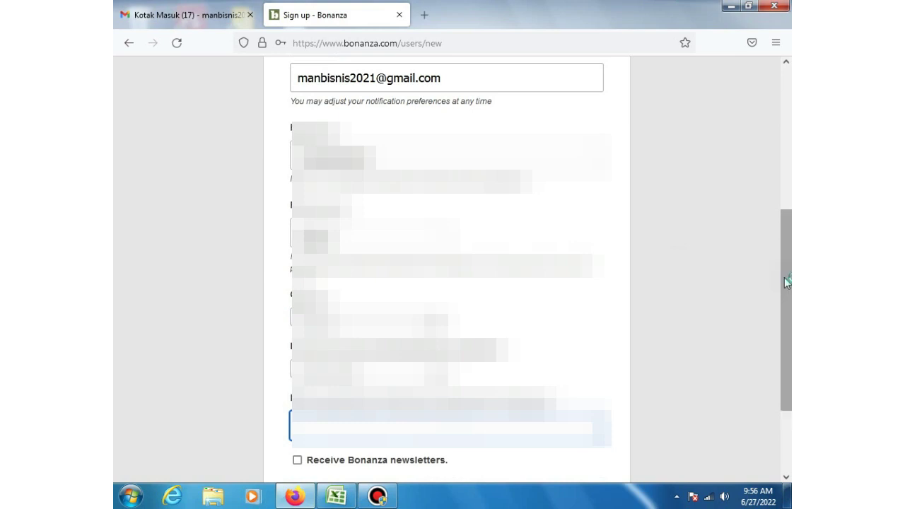
scroll(789, 316, down, 1)
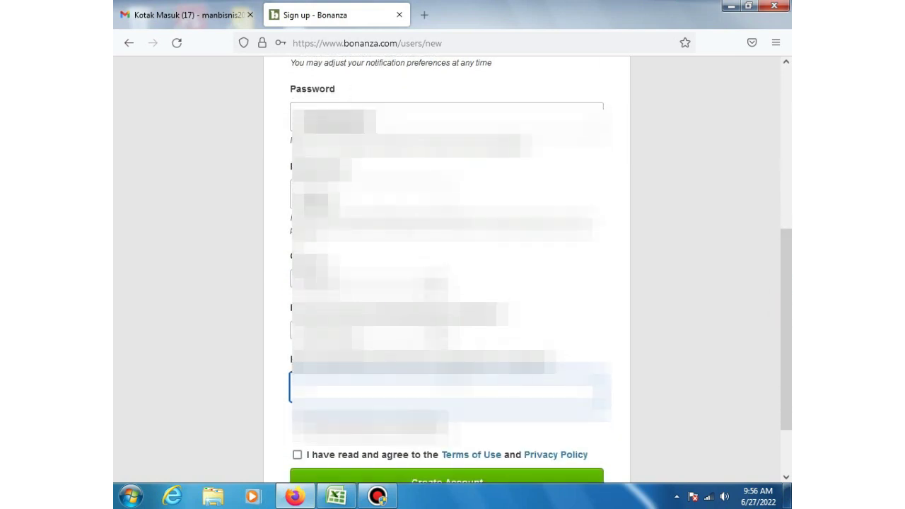
text(google)
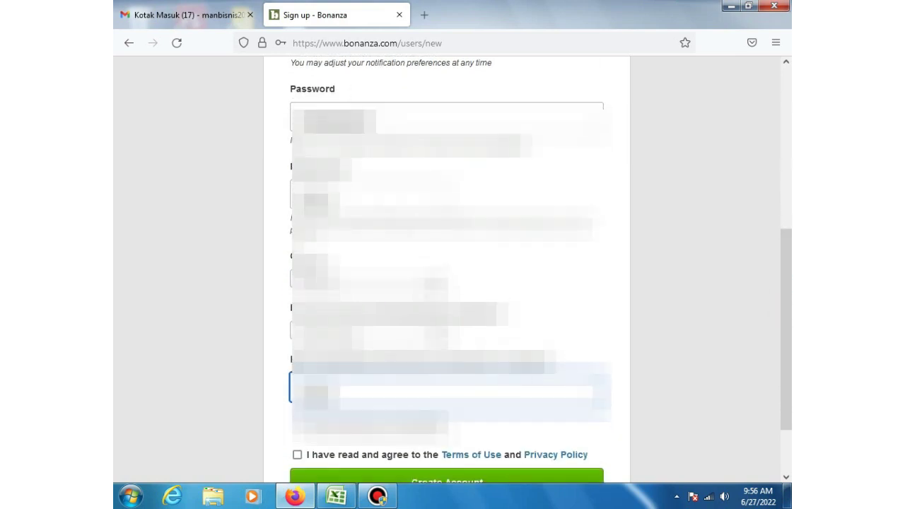
key(ctrl+a)
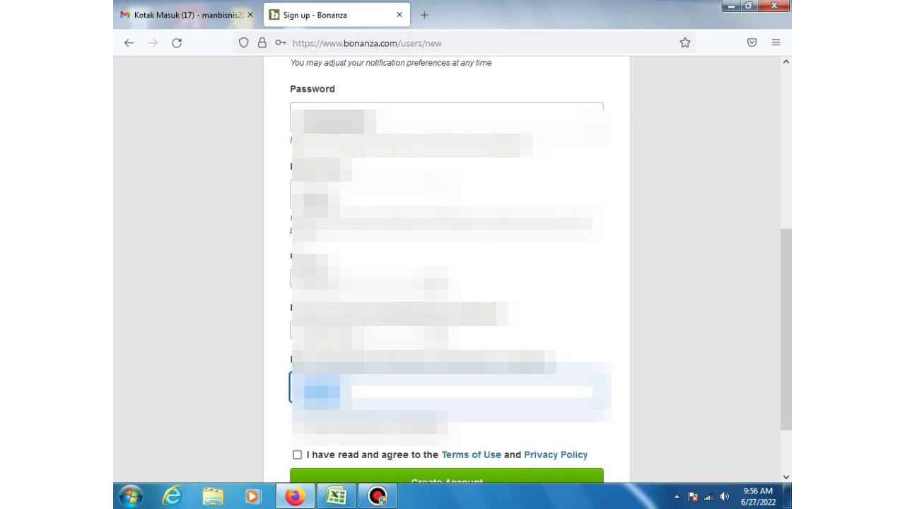
key(ctrl+s)
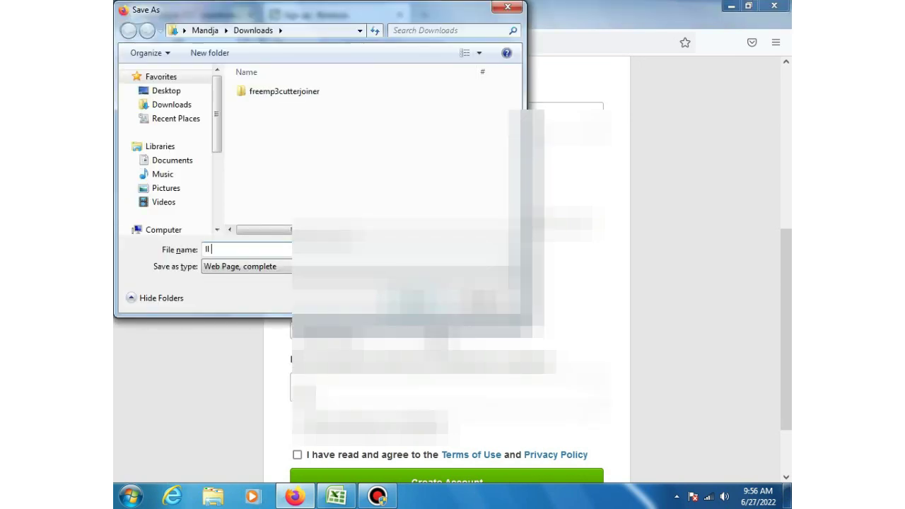
key(Escape)
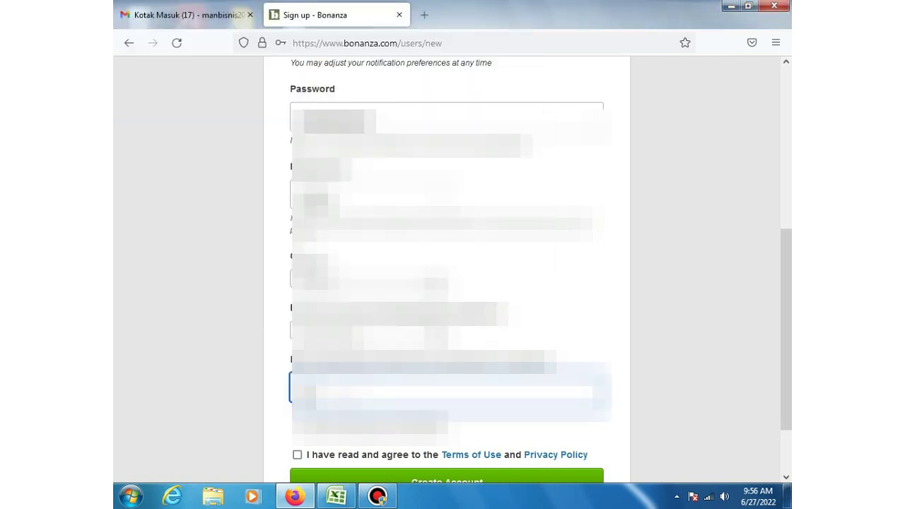
text(google)
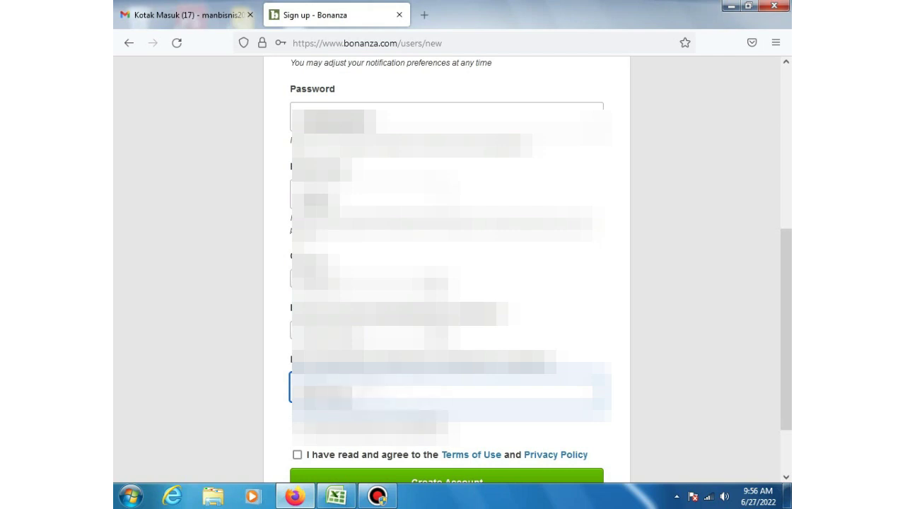
Step: Submit the completed sign-up form to create the account
scroll(240, 342, down, 2)
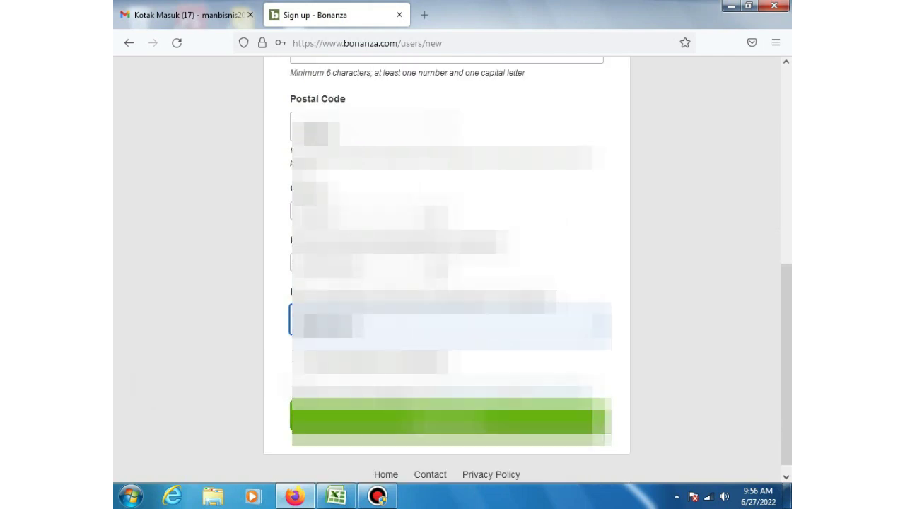
click(289, 385)
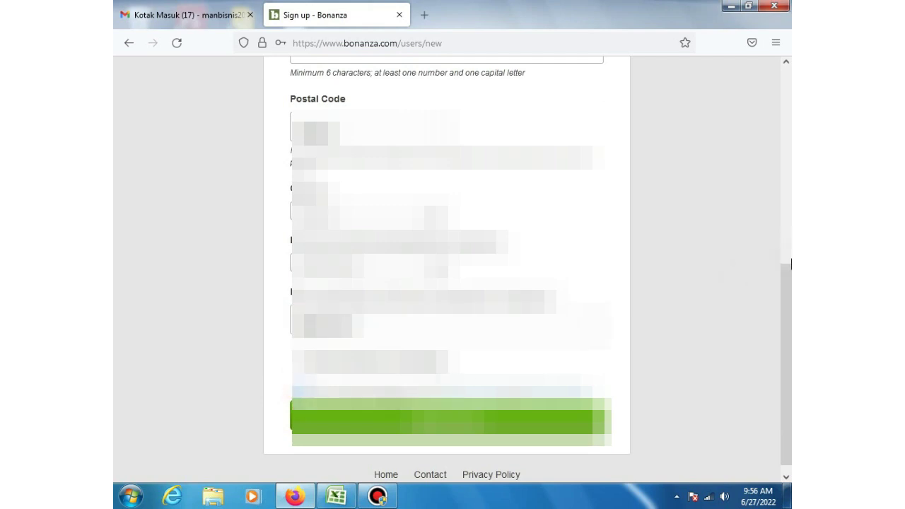
drag(790, 332, 790, 338)
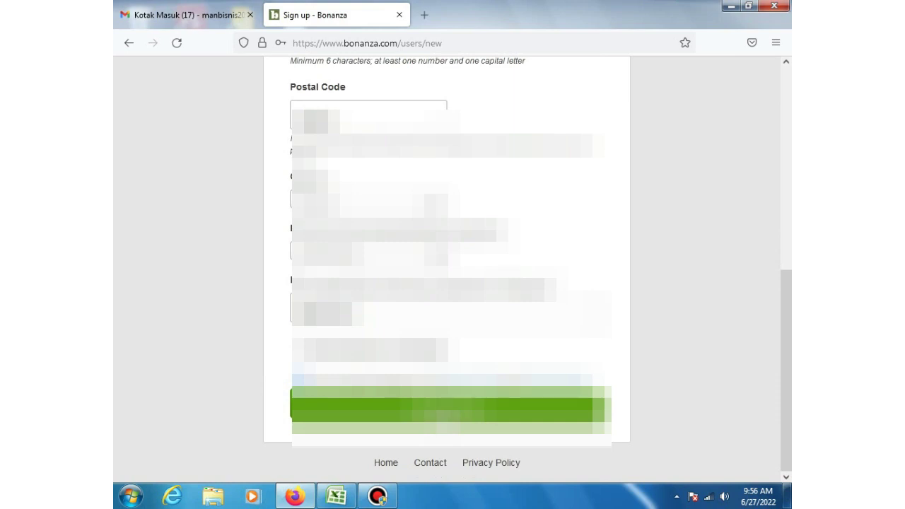
click(495, 411)
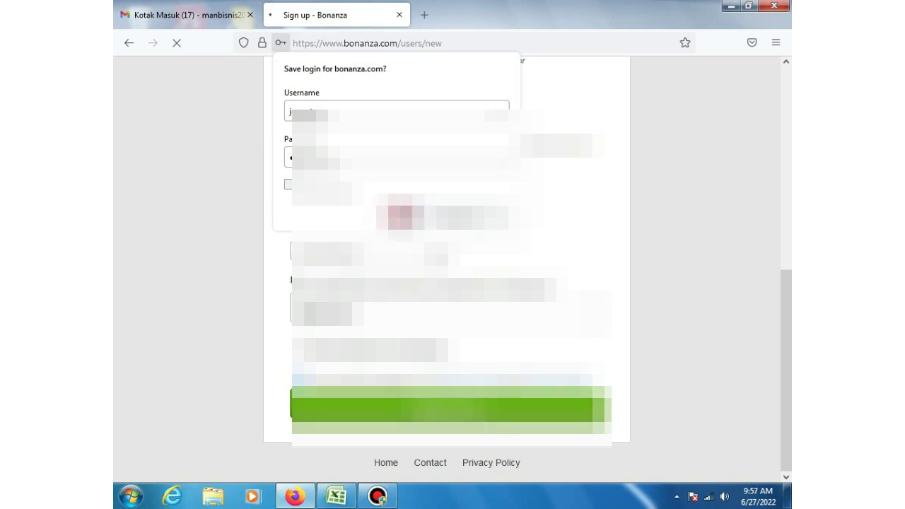
Step: Dismiss Firefox's save-login offer while the registration finishes
click(400, 217)
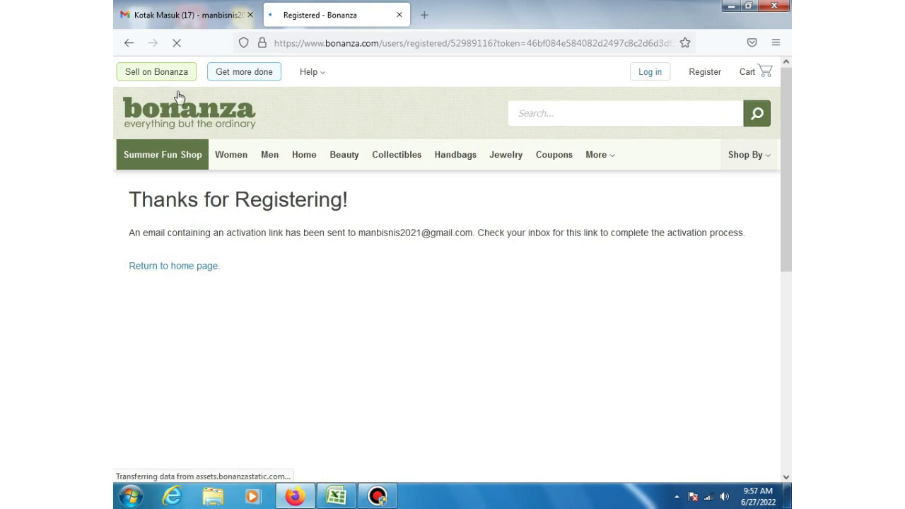
Step: Show the Gmail inbox, close the desktop-notification prompt, and refresh for the activation email
click(196, 17)
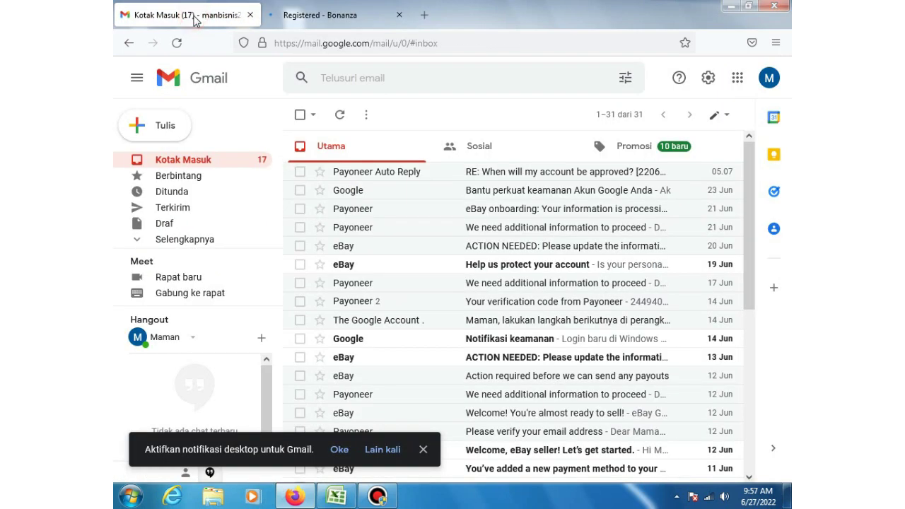
click(206, 163)
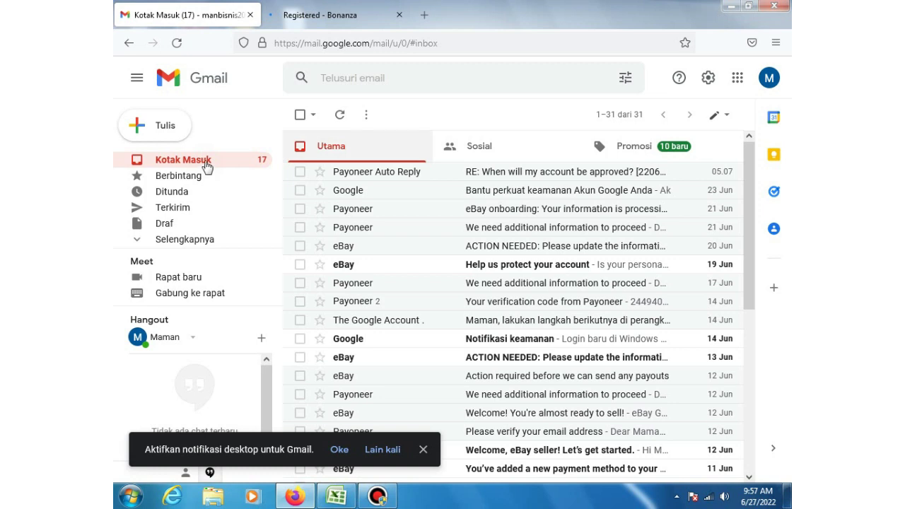
click(424, 450)
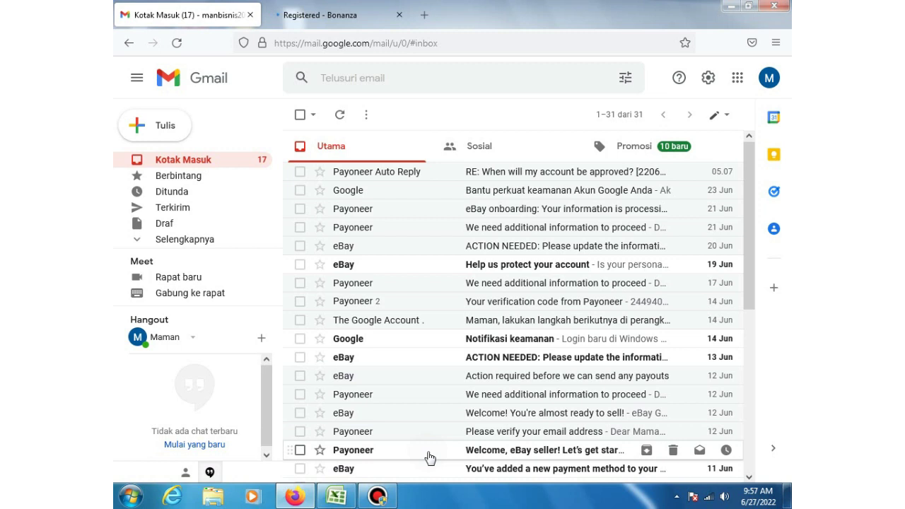
click(201, 167)
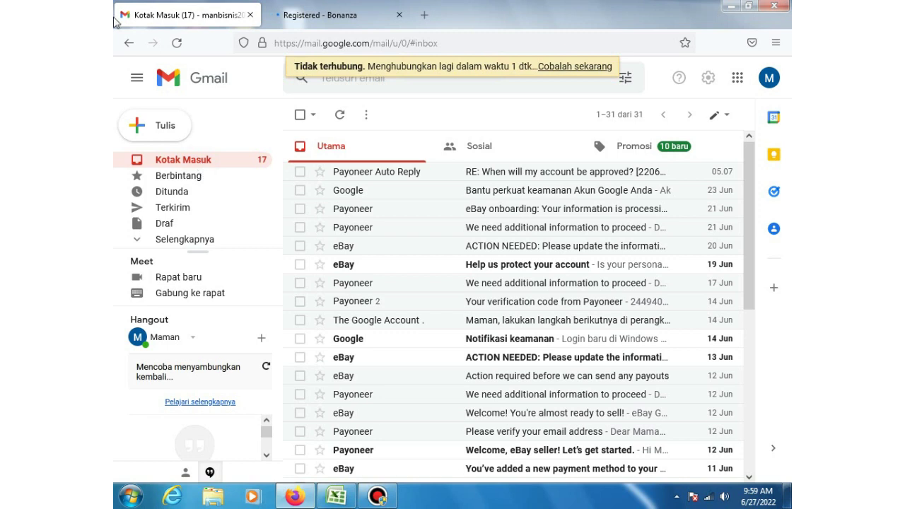
Step: Reload Gmail and open the 'Activate your Bonanza account' email
click(180, 43)
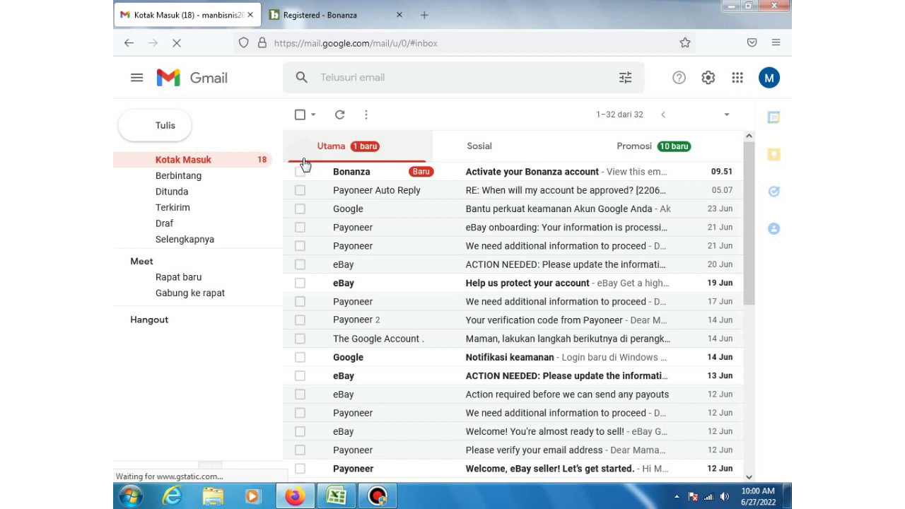
click(485, 177)
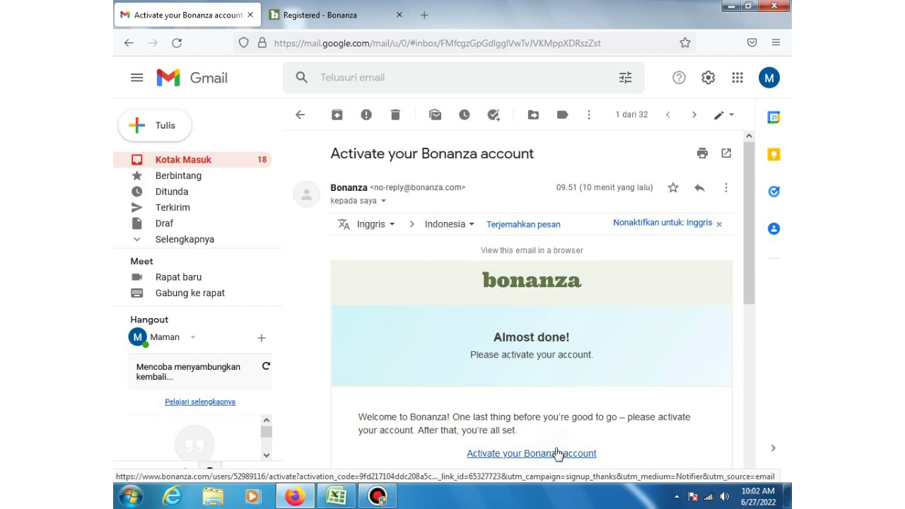
Step: Follow the email's activation link to open Bonanza's Account Dashboard
click(558, 458)
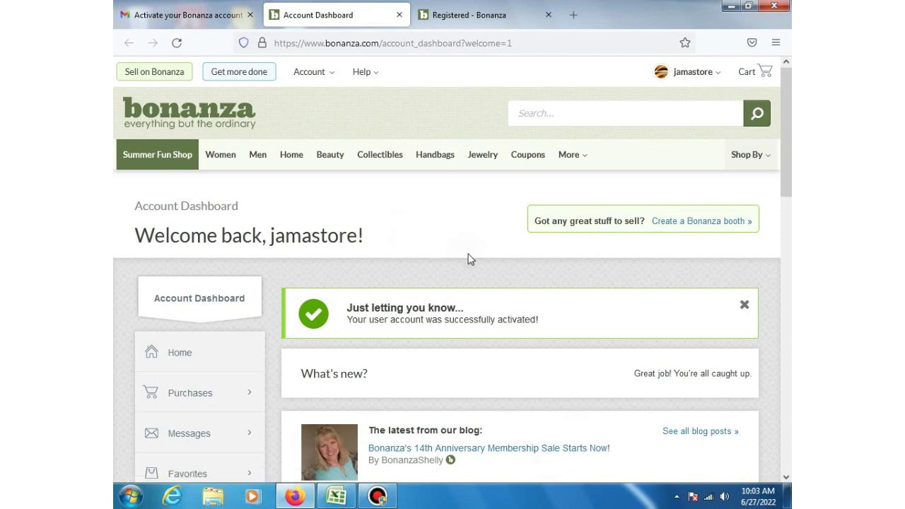
Step: Look over the Account Dashboard, then expand Settings in the left sidebar
scroll(468, 271, down, 1)
scroll(467, 271, down, 3)
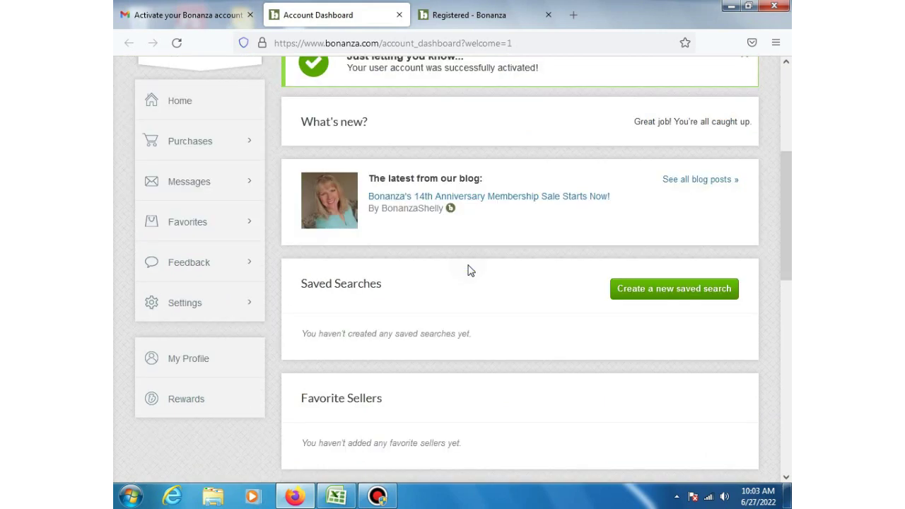
scroll(468, 271, down, 1)
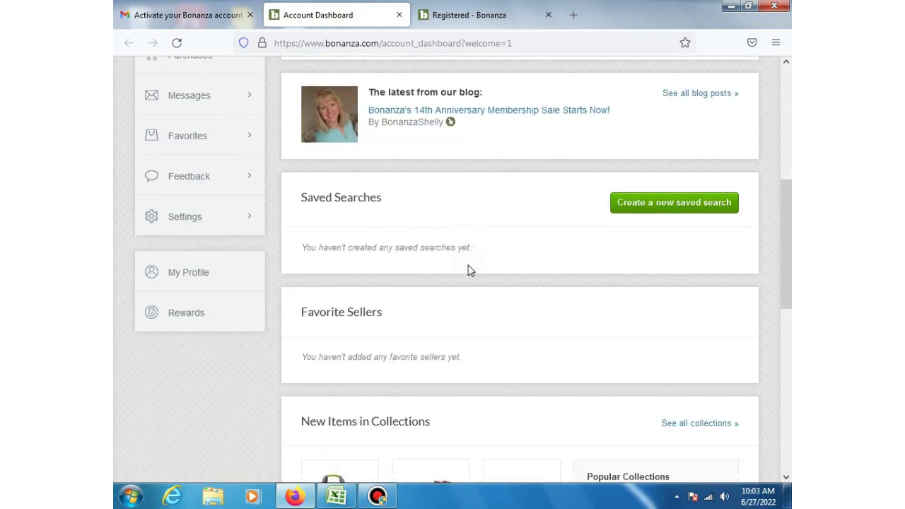
scroll(468, 271, down, 2)
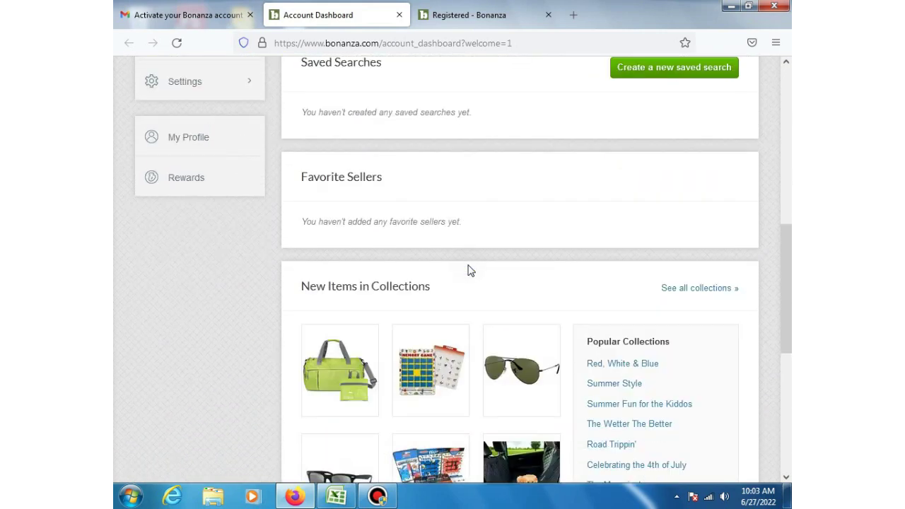
scroll(468, 271, down, 4)
scroll(468, 271, up, 4)
scroll(467, 272, up, 1)
scroll(467, 271, up, 3)
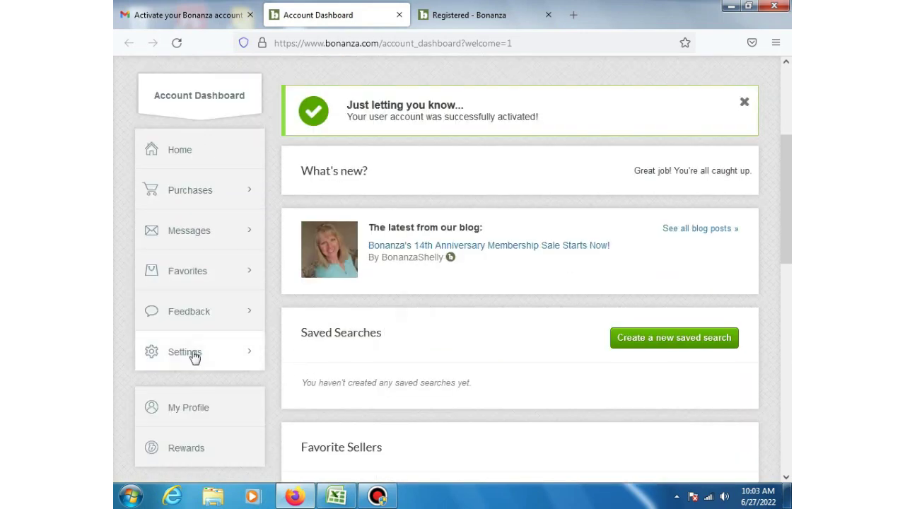
click(192, 353)
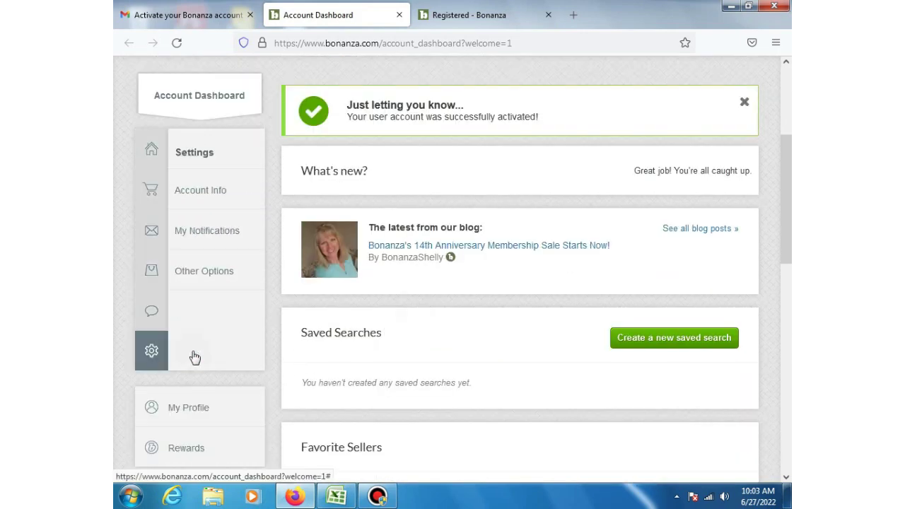
click(216, 192)
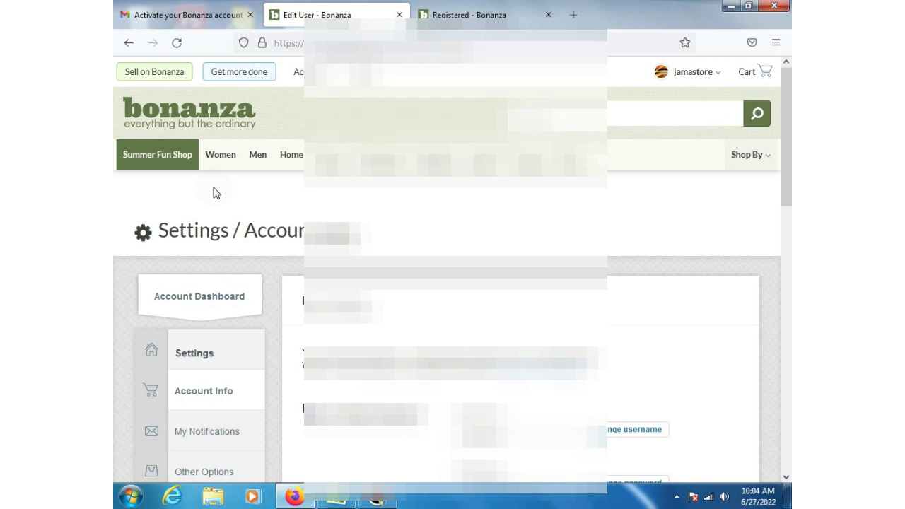
scroll(239, 282, down, 1)
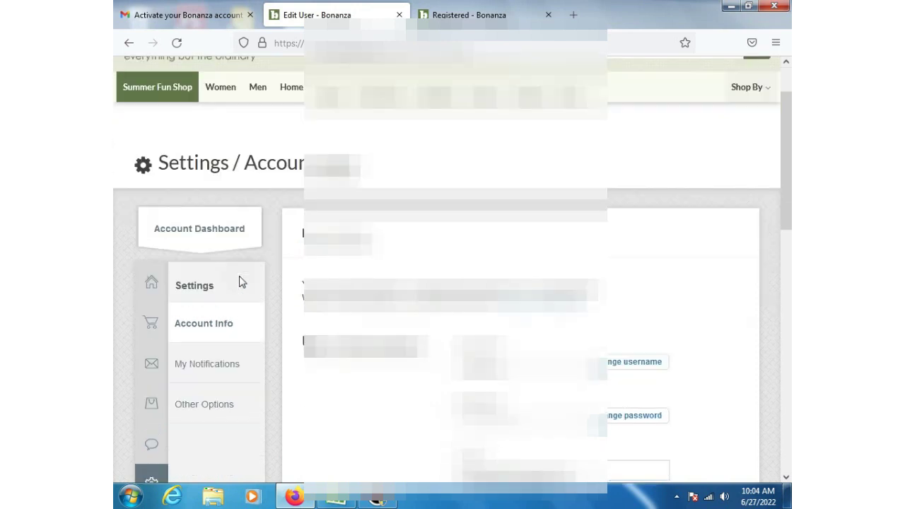
scroll(452, 283, down, 3)
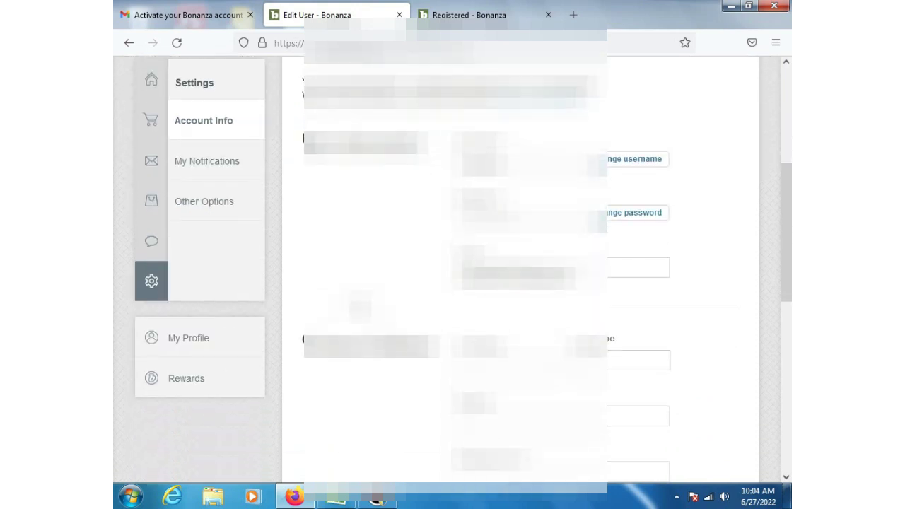
click(513, 369)
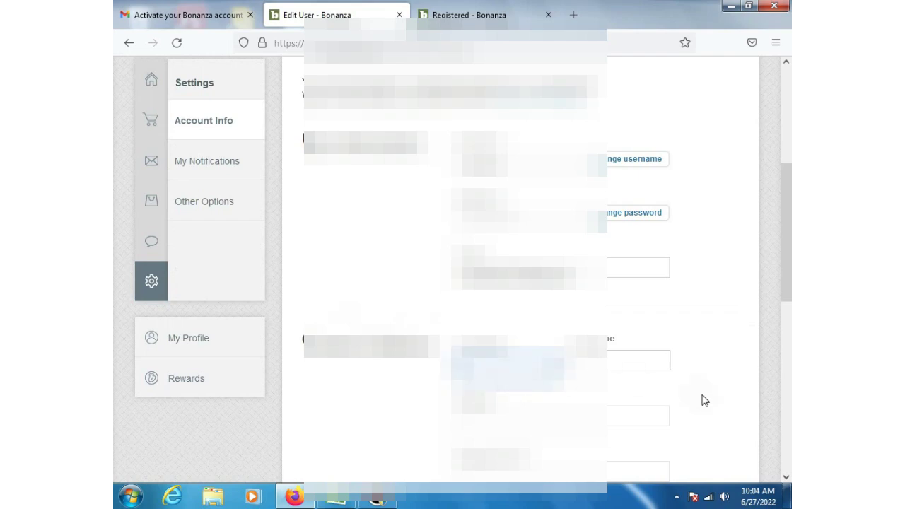
scroll(705, 401, down, 3)
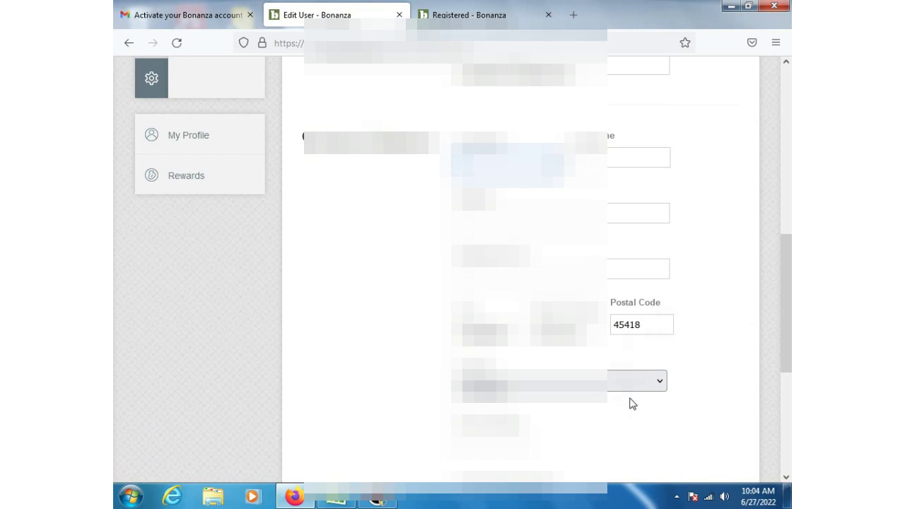
scroll(631, 403, down, 3)
scroll(633, 401, up, 5)
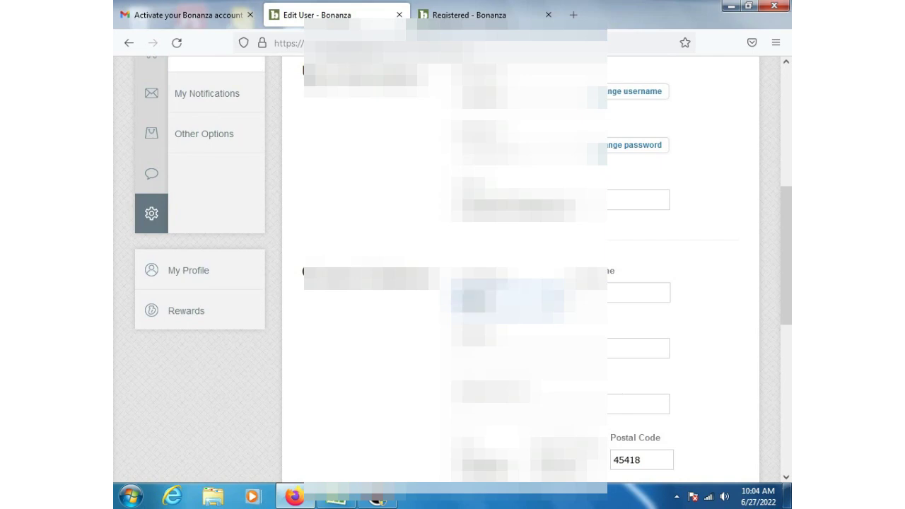
Step: Enter the account holder's name and street address details in the account form
click(639, 293)
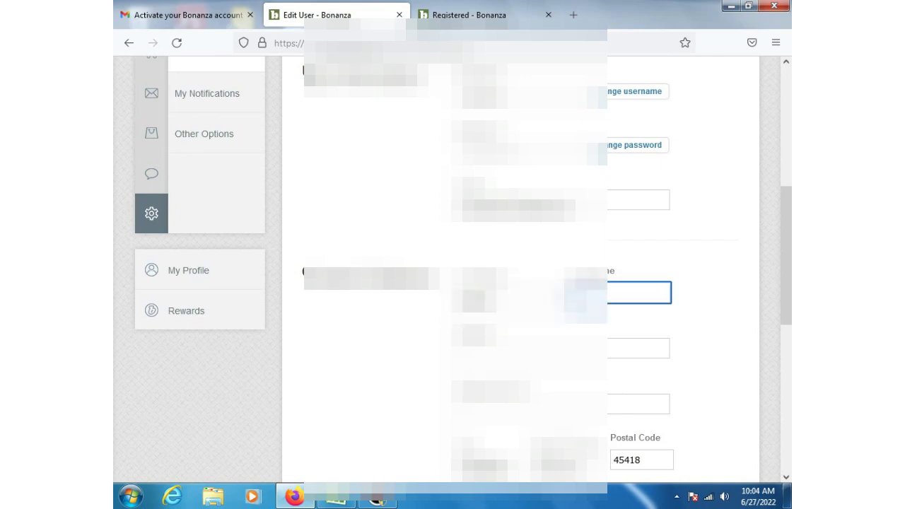
text(din)
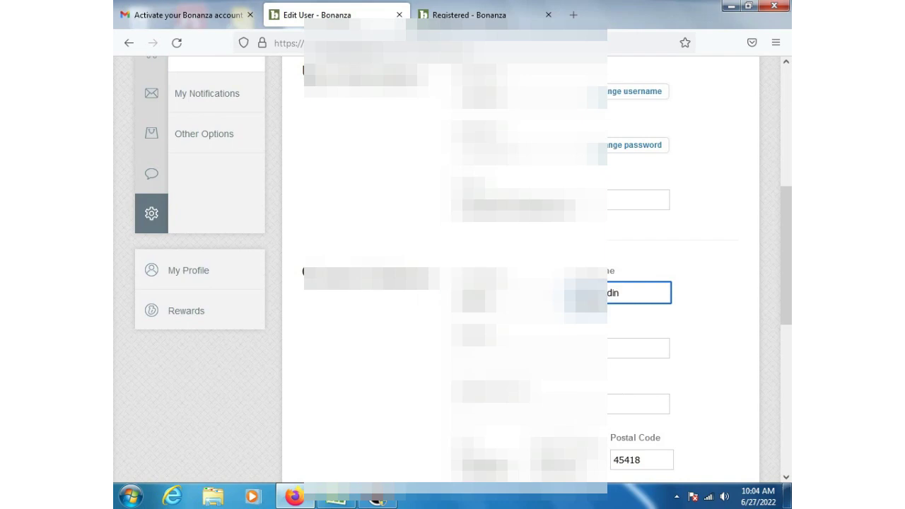
key(Tab)
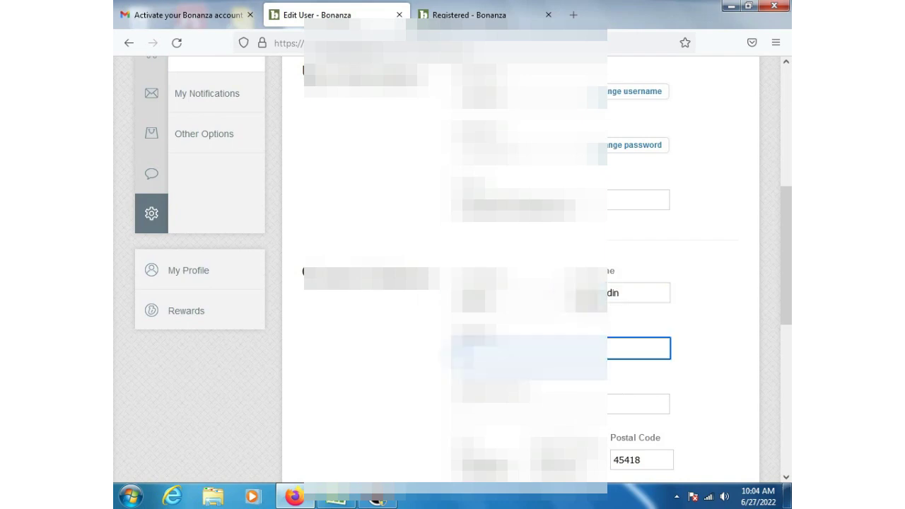
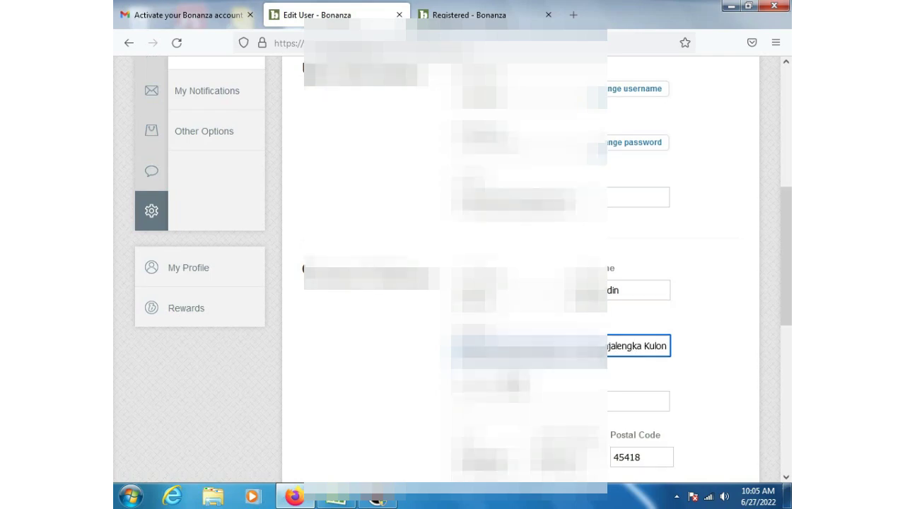
Step: Save the updated account settings with the green Save button
scroll(452, 268, down, 2)
scroll(453, 269, down, 3)
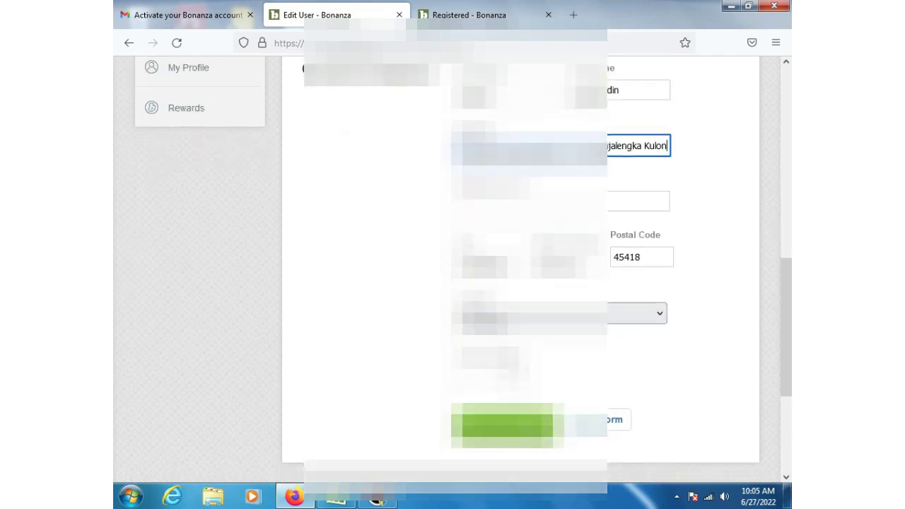
click(506, 373)
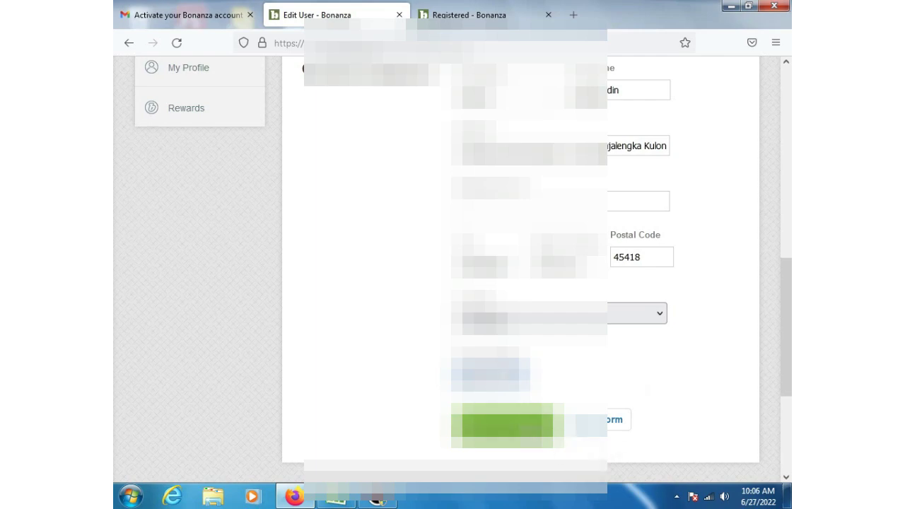
click(523, 428)
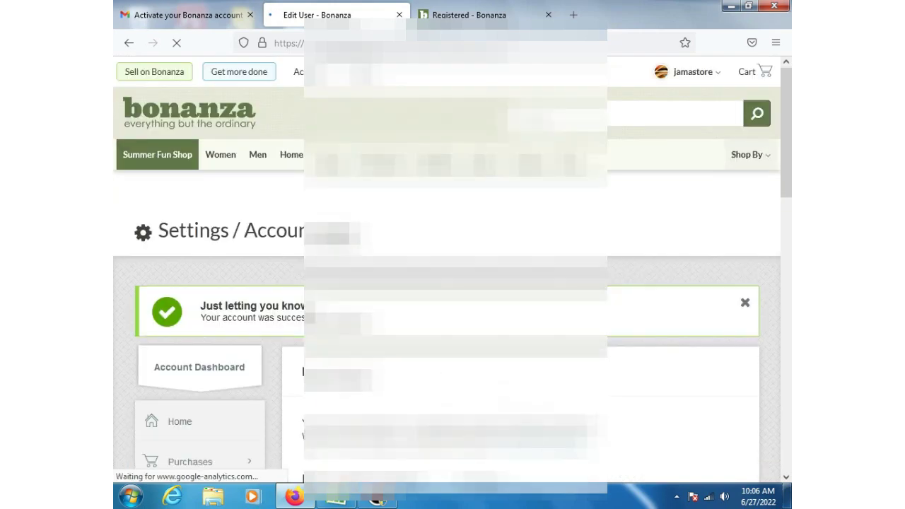
Step: Review the success notice and saved account fields on Settings, then head to the Bonanza homepage
scroll(452, 283, down, 3)
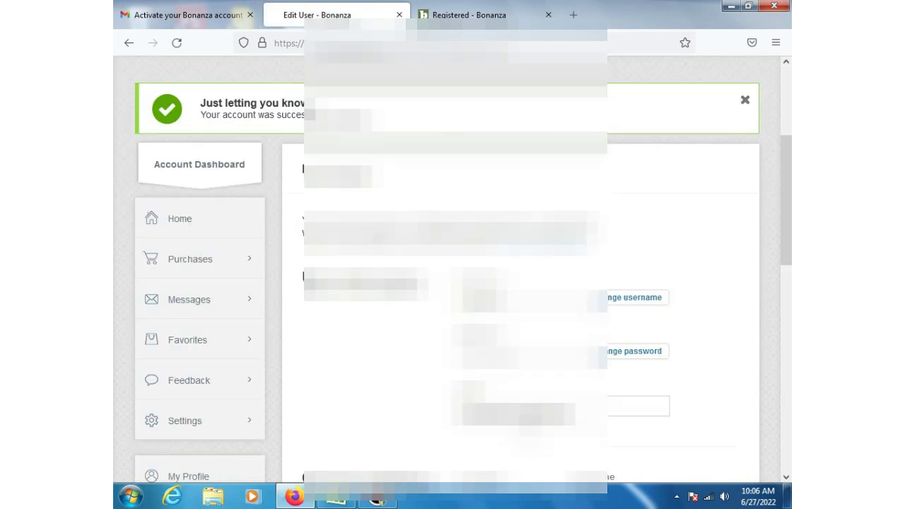
scroll(452, 283, down, 1)
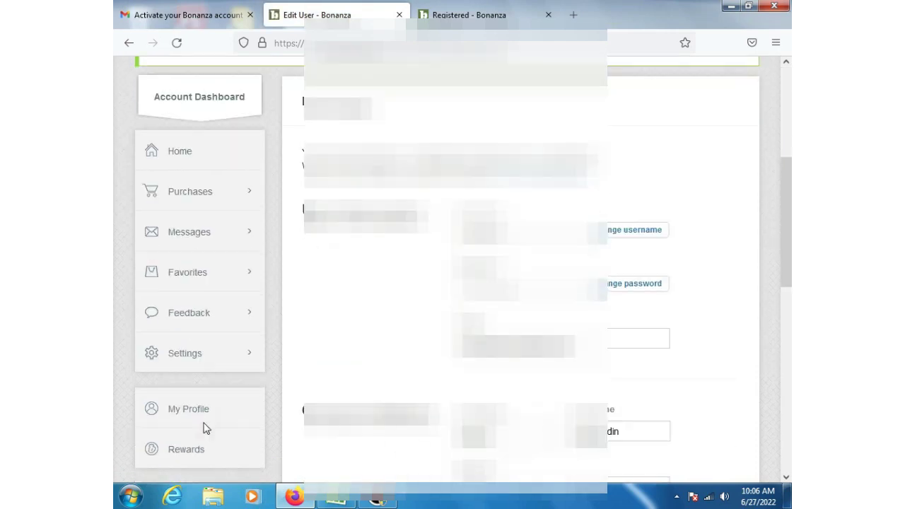
scroll(197, 428, down, 5)
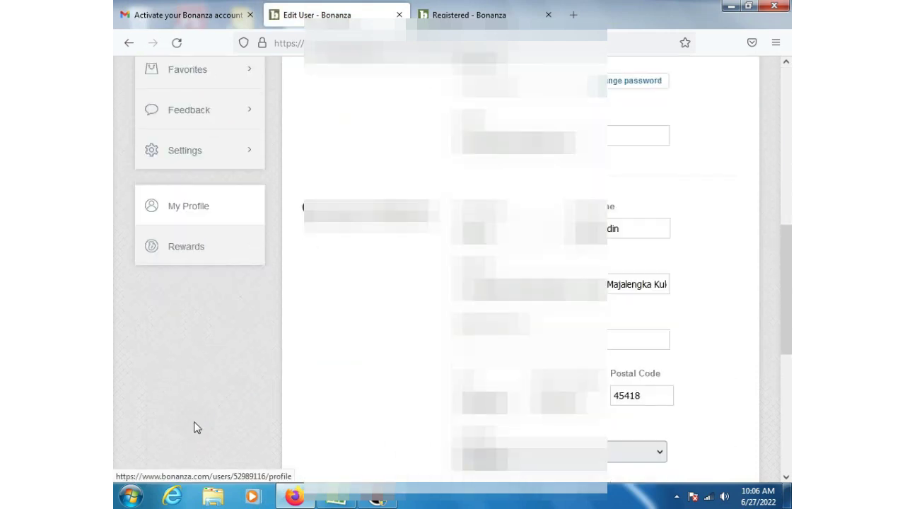
scroll(197, 428, down, 3)
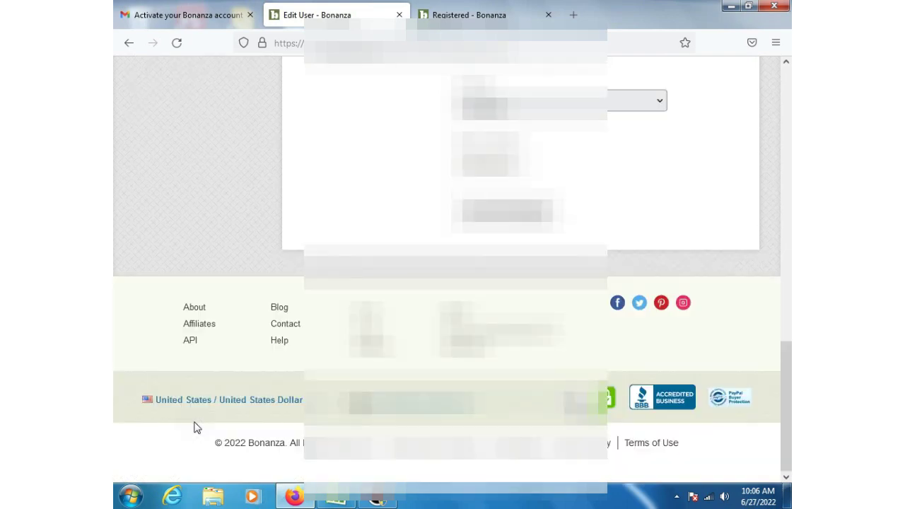
scroll(196, 429, up, 10)
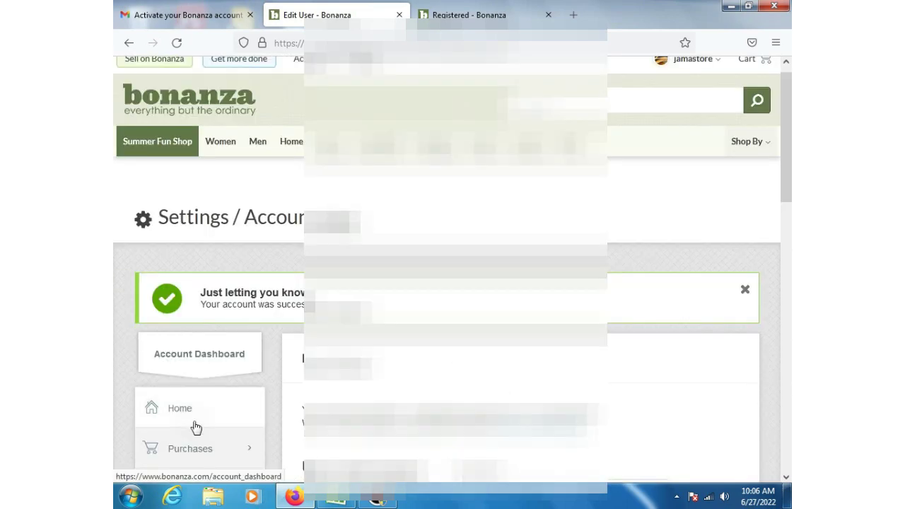
scroll(196, 428, up, 1)
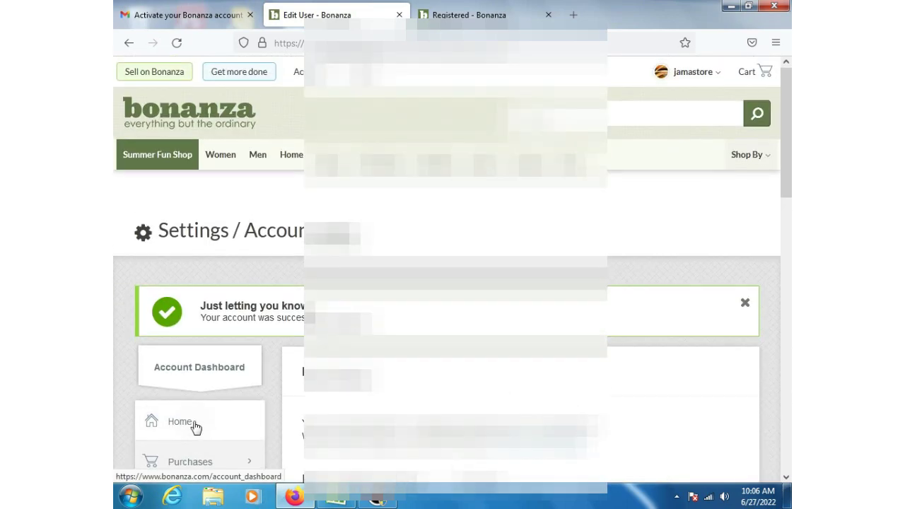
mouse_move(135, 74)
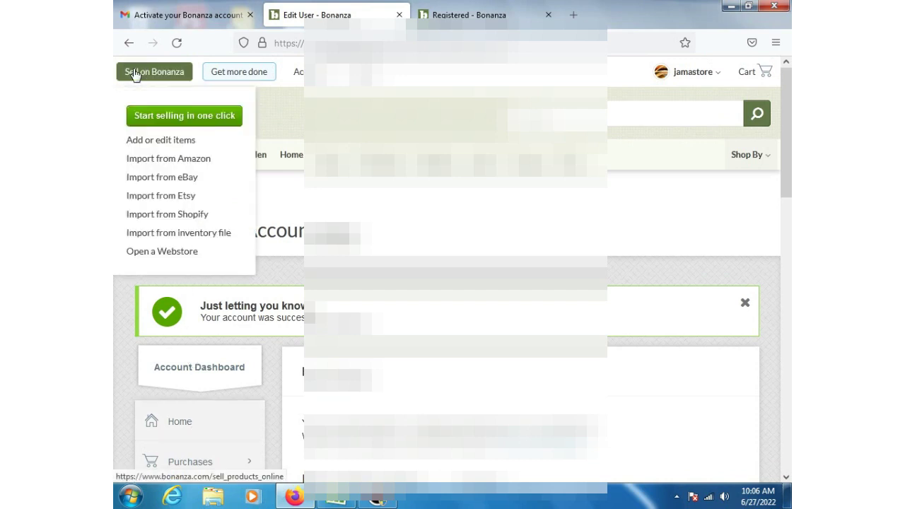
mouse_move(299, 71)
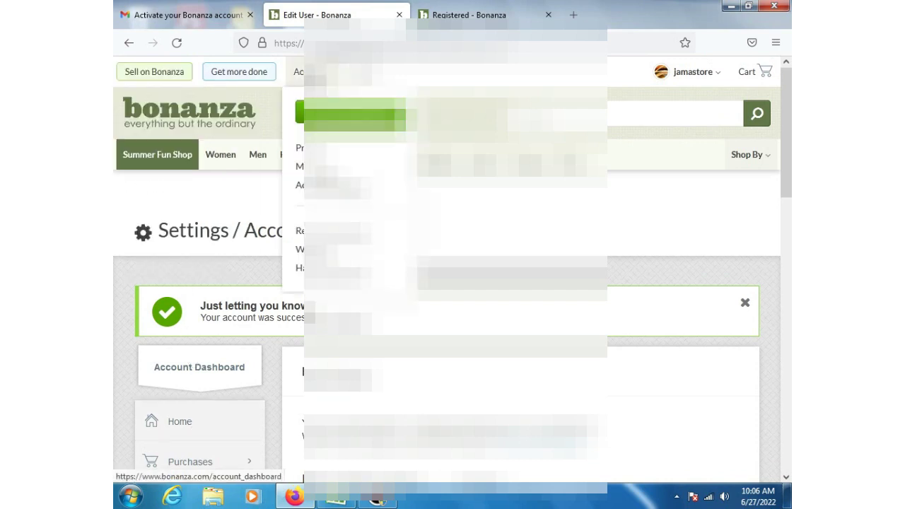
mouse_move(173, 80)
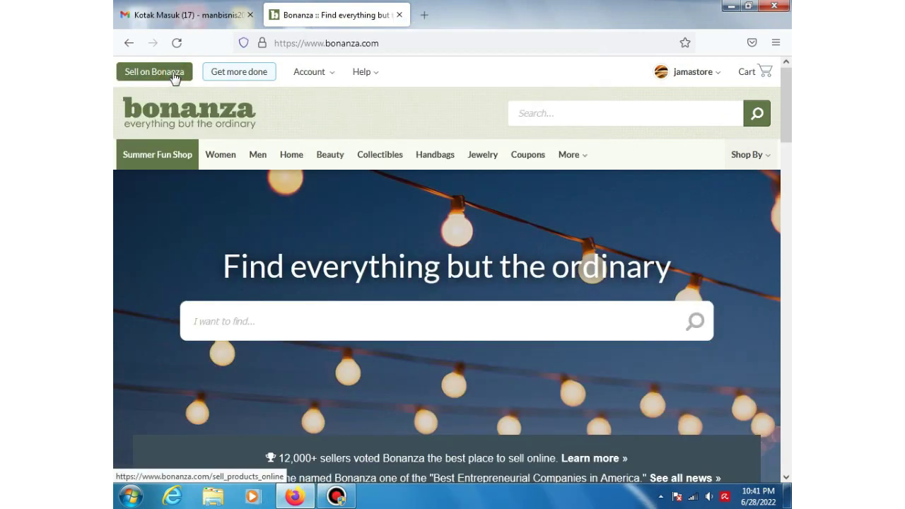
Step: Go to Sell on Bonanza and start a free booth, reaching Step 1 Getting Started
click(174, 76)
mouse_move(175, 77)
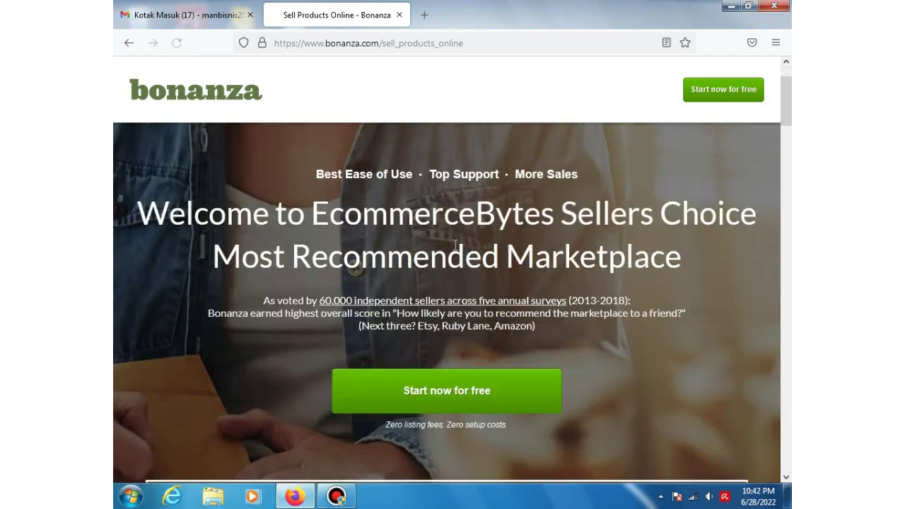
click(464, 400)
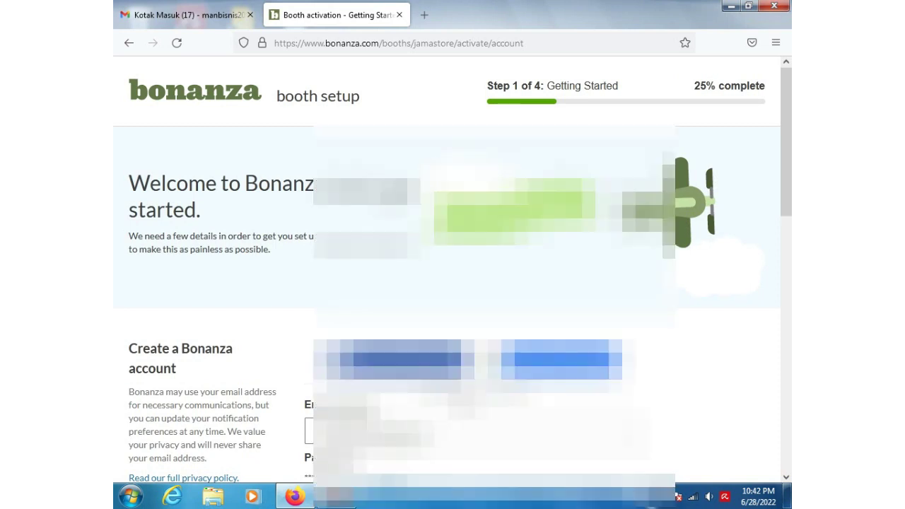
Step: Tick the booth confirmation checkbox and submit the Getting Started form with Continue Setup
scroll(447, 283, down, 3)
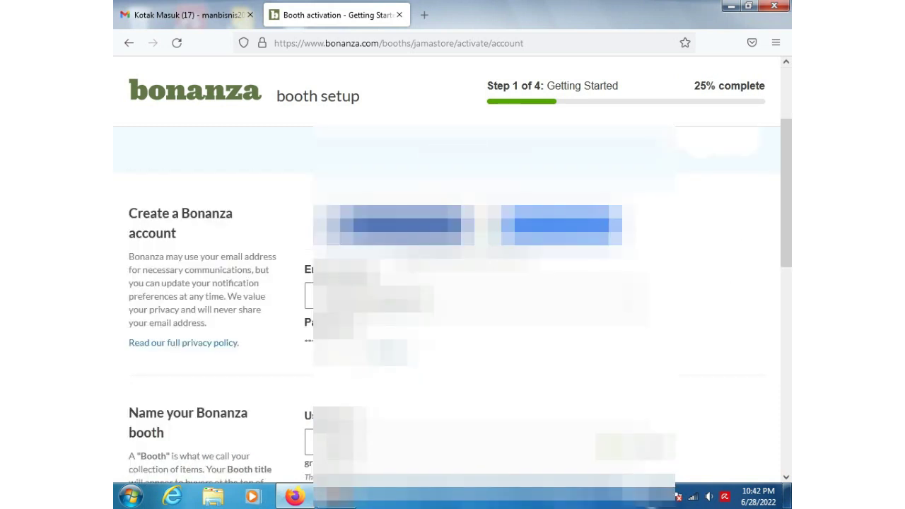
scroll(447, 283, down, 3)
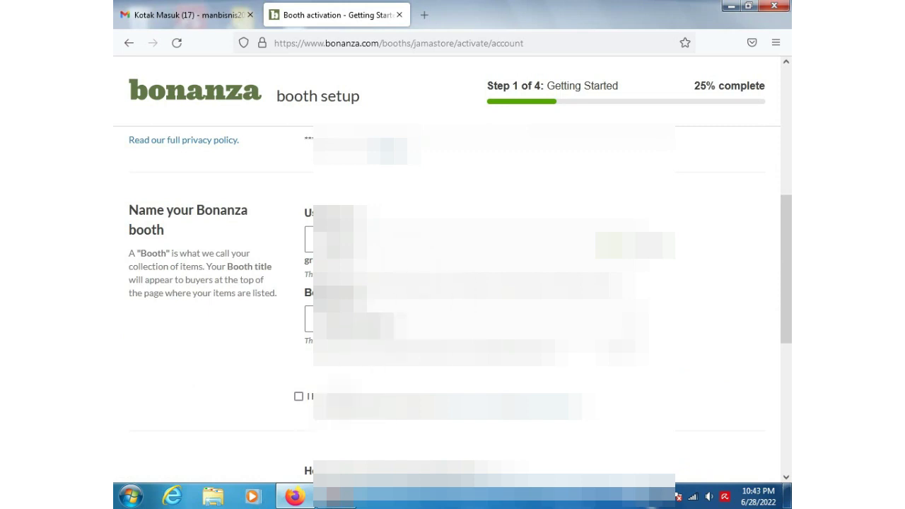
click(299, 399)
click(299, 398)
scroll(452, 283, down, 3)
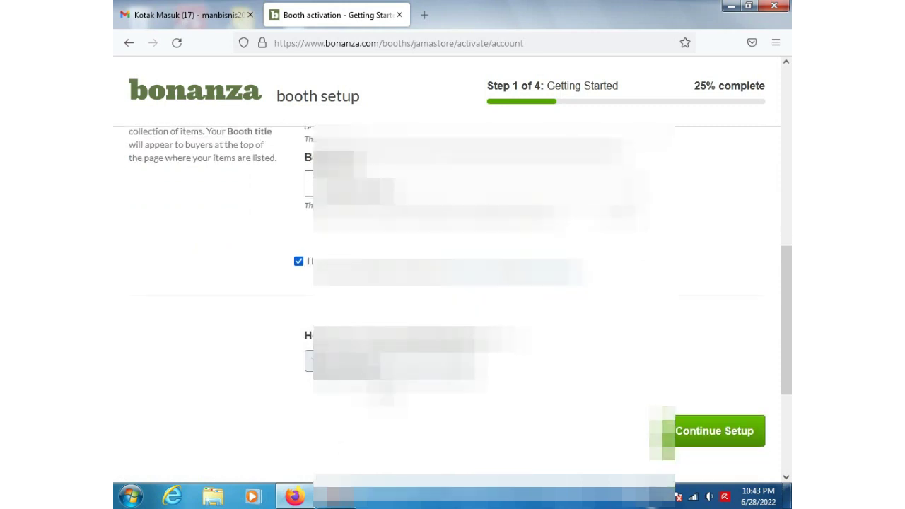
click(705, 440)
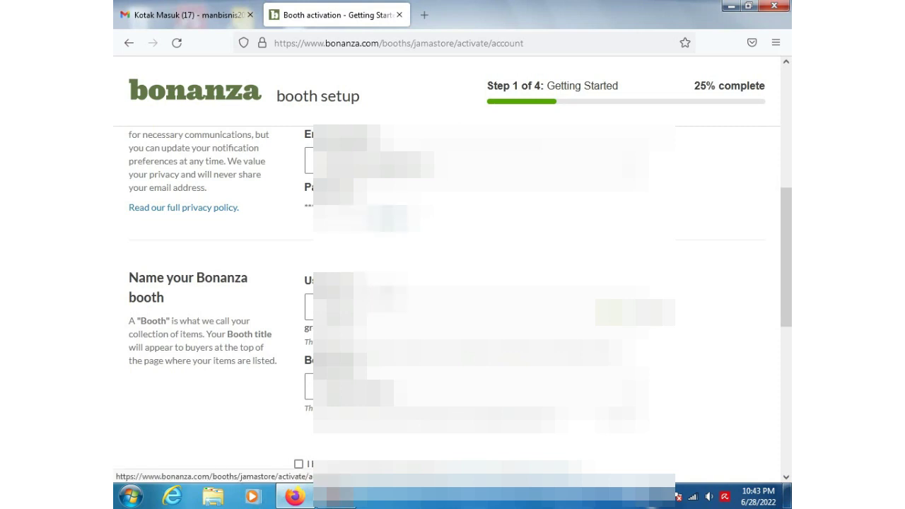
Step: Go back up to the blank-password error and select the empty password field
scroll(452, 297, down, 1)
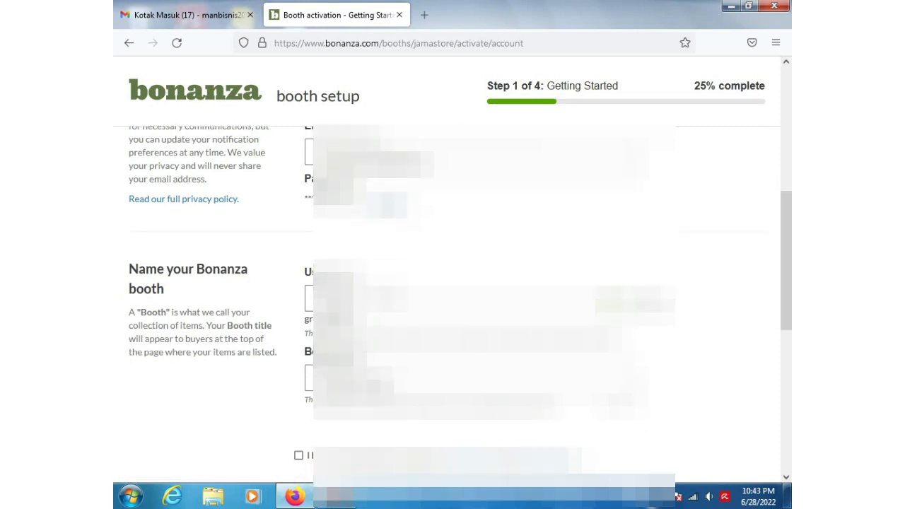
scroll(453, 297, down, 3)
scroll(453, 297, up, 3)
scroll(391, 354, up, 2)
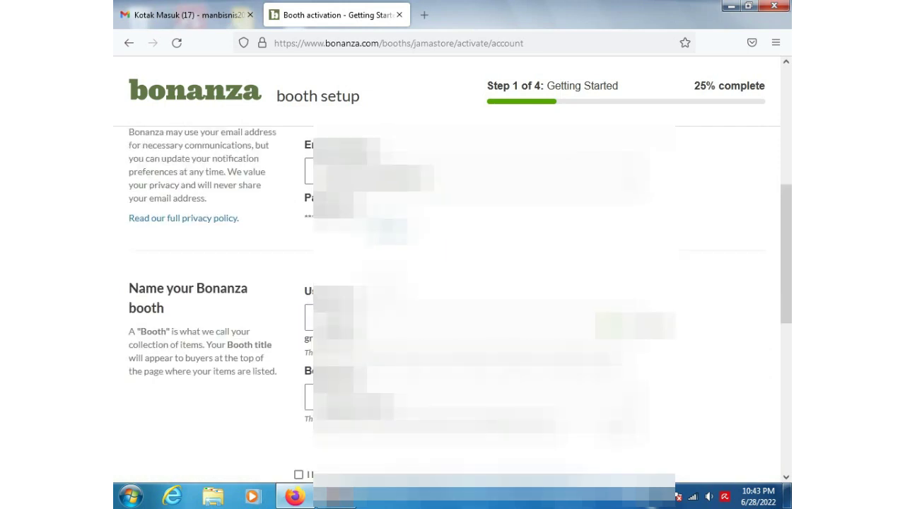
click(387, 352)
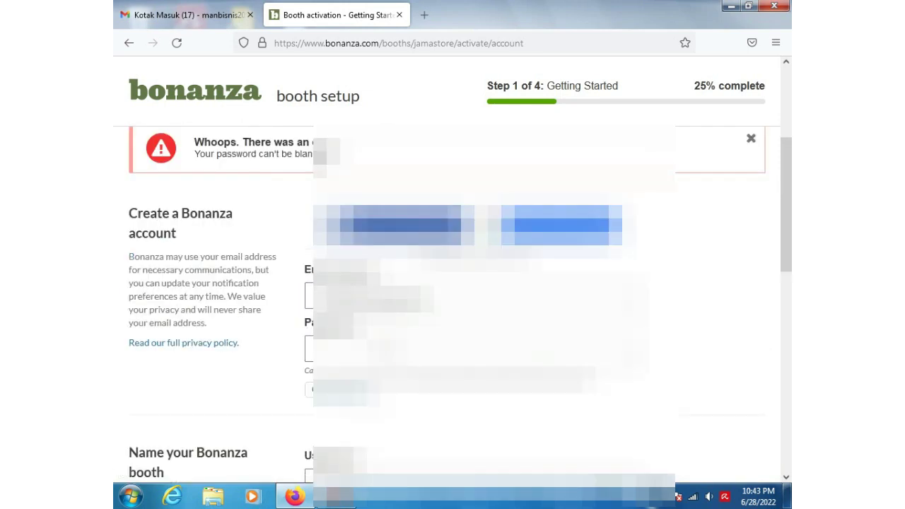
Step: Enter the account password, re-tick the confirmation box and continue to Import Items
click(388, 348)
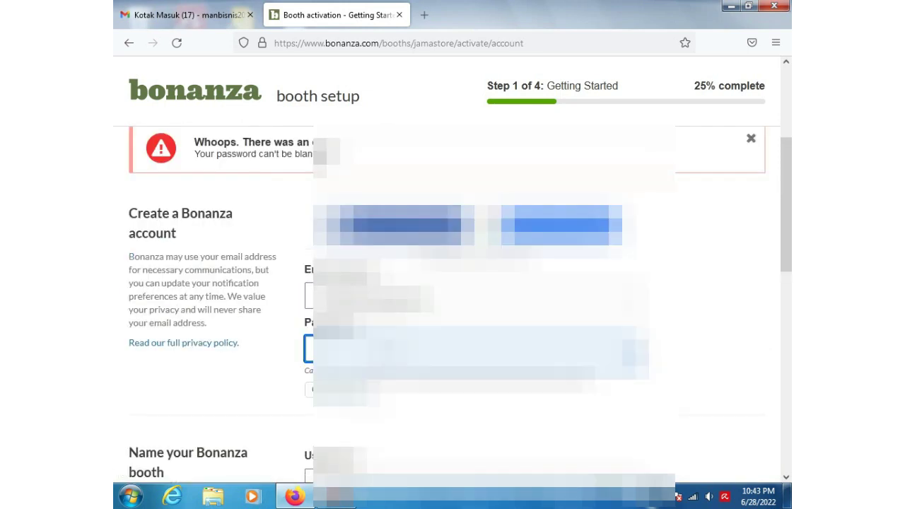
text(•)
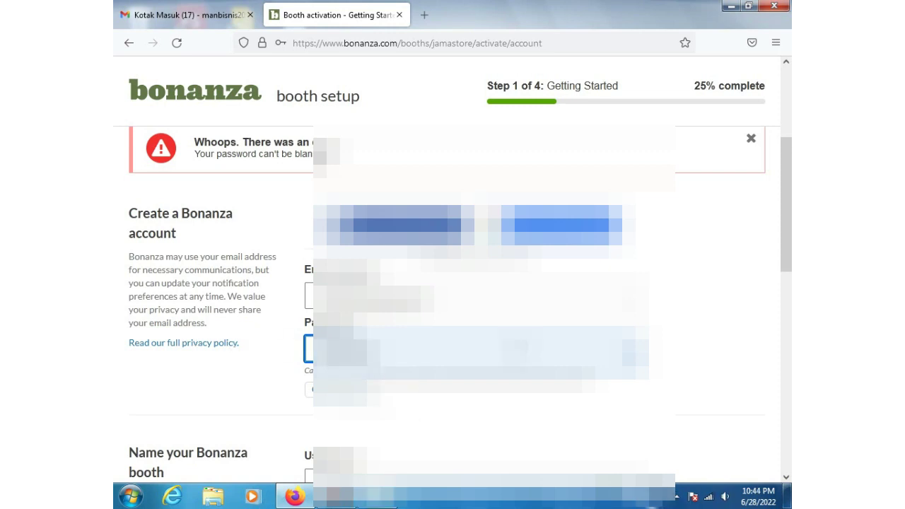
scroll(453, 300, down, 3)
scroll(259, 324, down, 3)
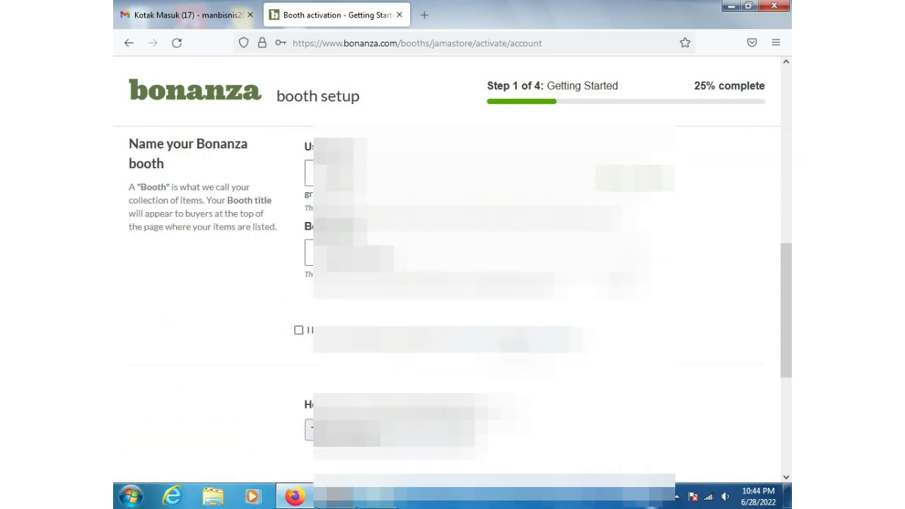
click(298, 302)
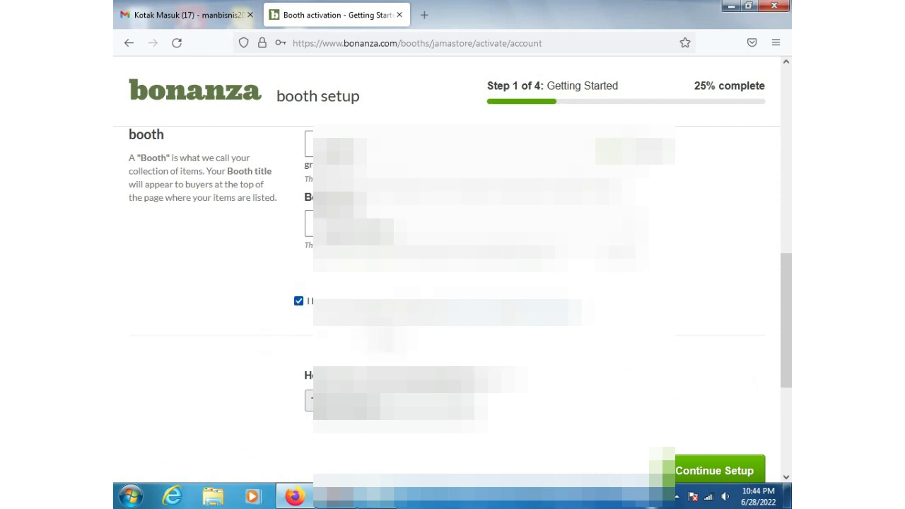
scroll(709, 372, down, 1)
scroll(710, 373, down, 1)
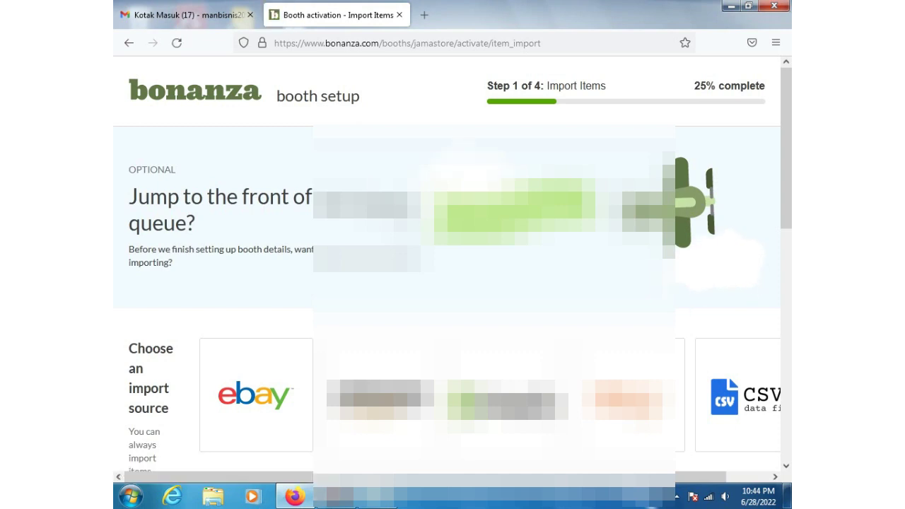
Step: Skip the optional eBay/CSV item import and continue to Step 2, Personal Information
scroll(382, 283, down, 3)
scroll(382, 396, up, 3)
scroll(255, 297, down, 2)
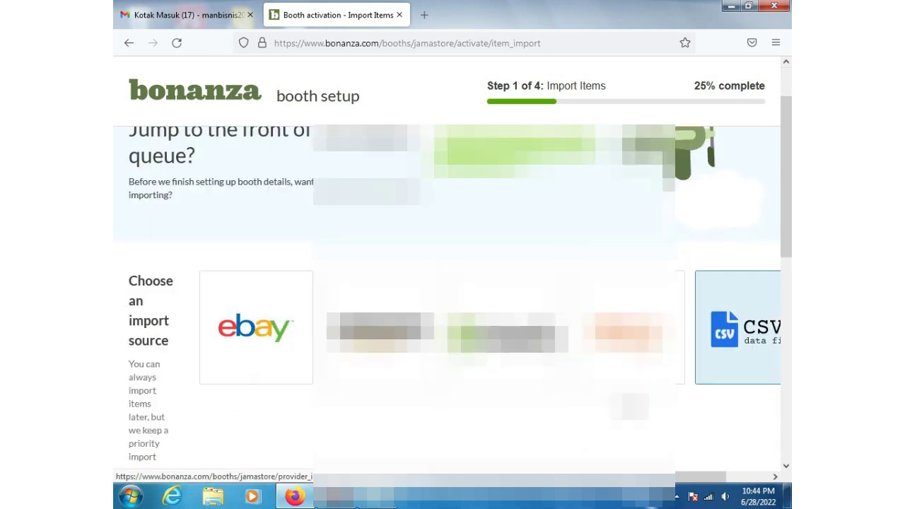
drag(601, 478, 695, 489)
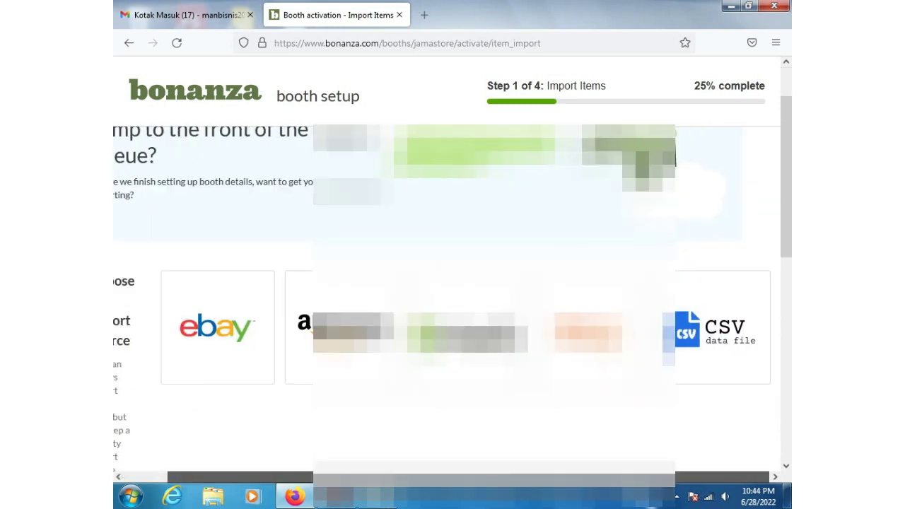
scroll(212, 325, left, 2)
scroll(212, 283, down, 5)
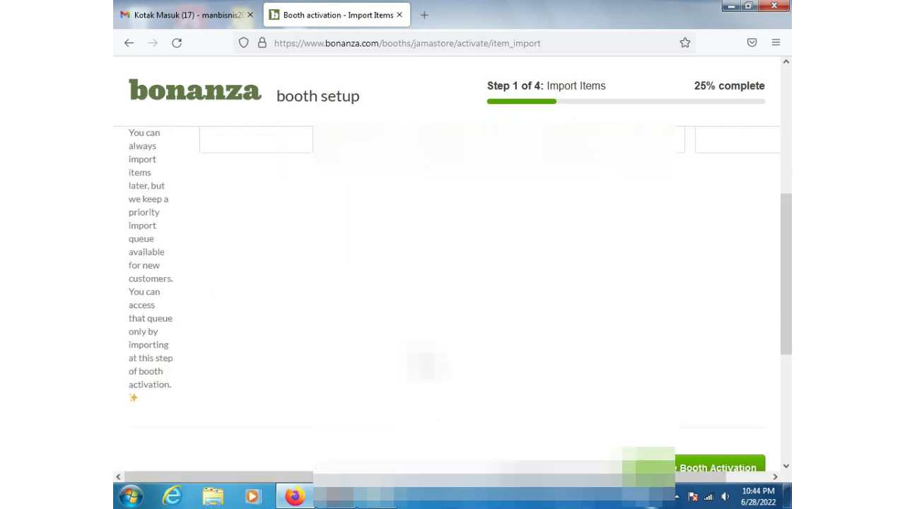
scroll(212, 283, down, 3)
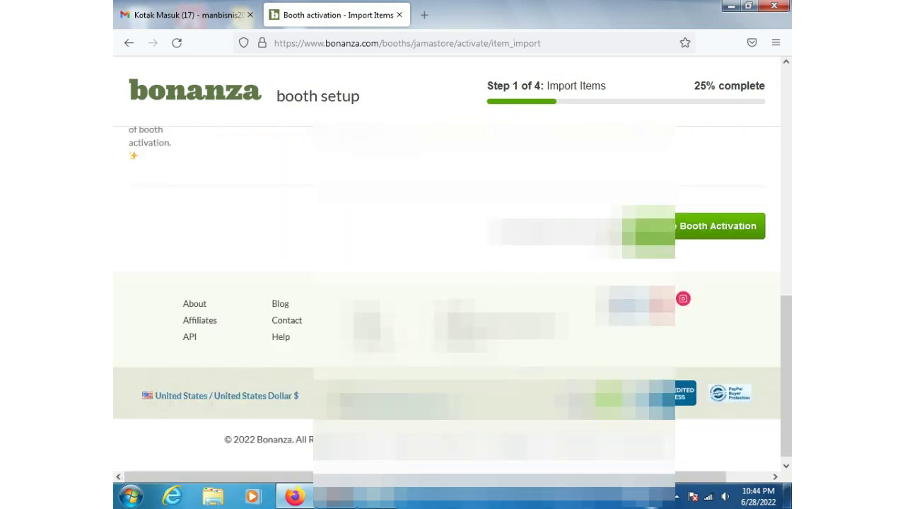
click(721, 225)
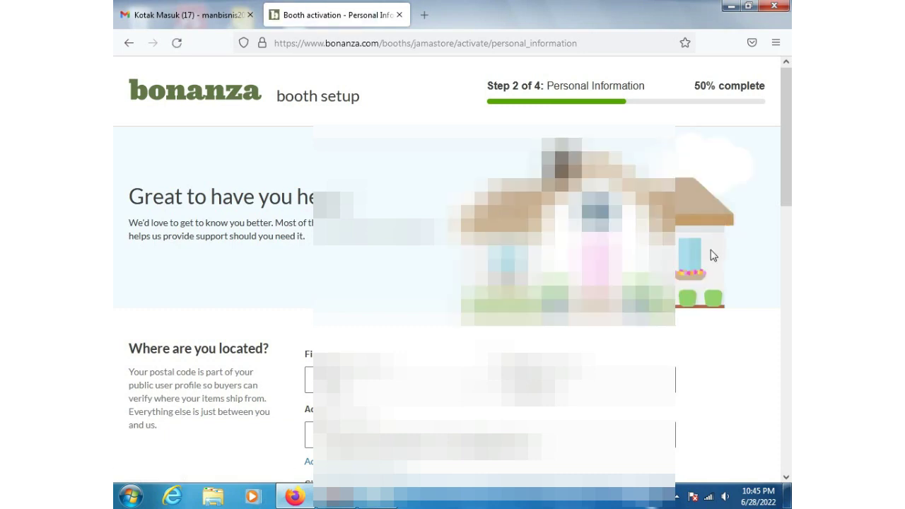
Step: Choose the first shipping-cost method and submit the Personal Information step
scroll(713, 255, down, 1)
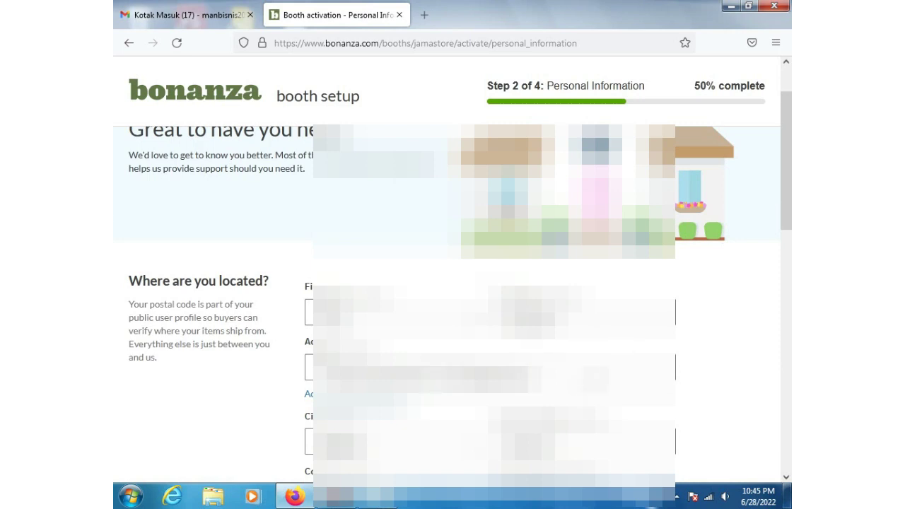
scroll(713, 256, down, 2)
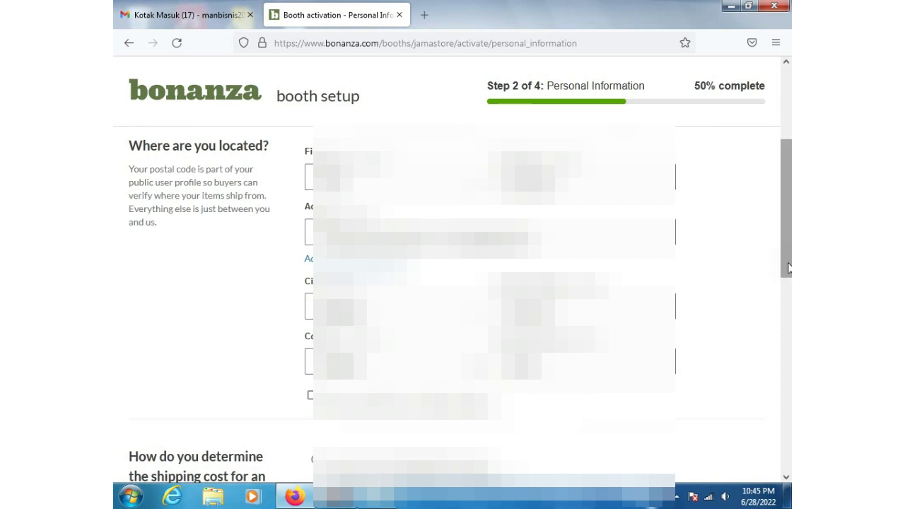
drag(789, 252, 791, 247)
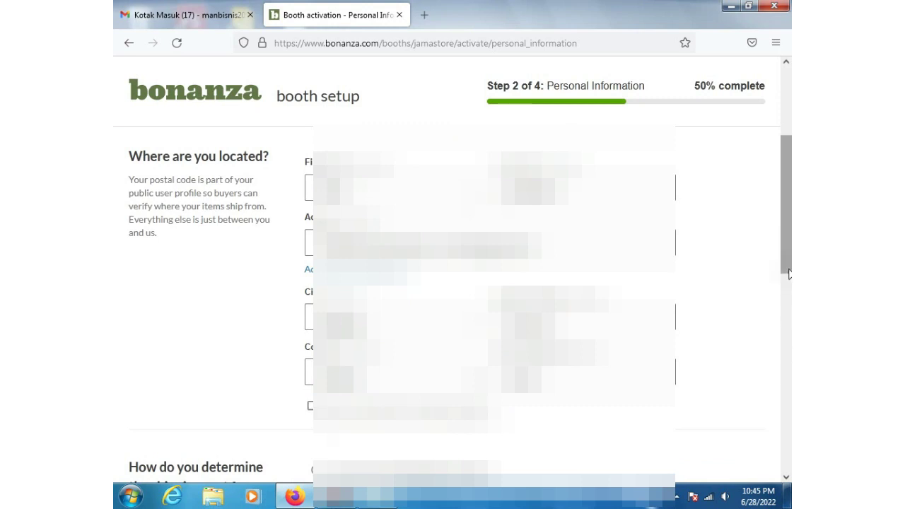
drag(789, 274, 791, 346)
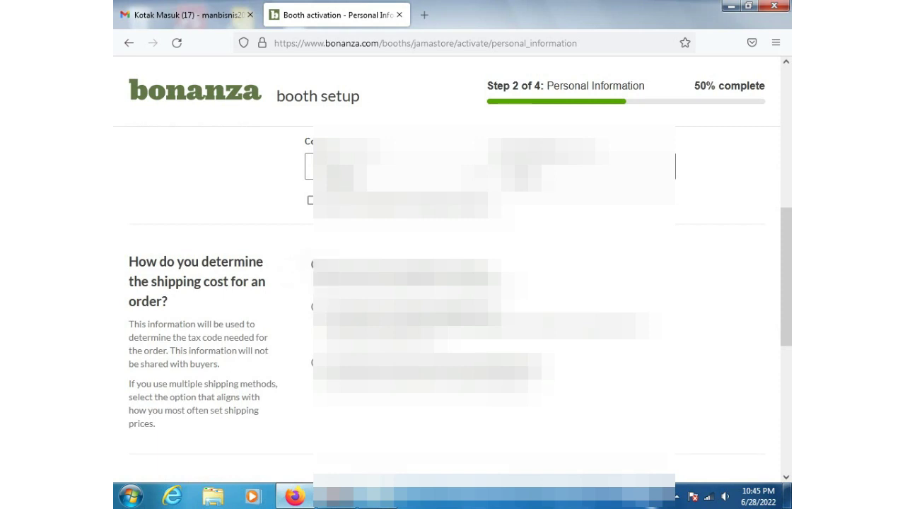
click(322, 273)
scroll(453, 311, down, 5)
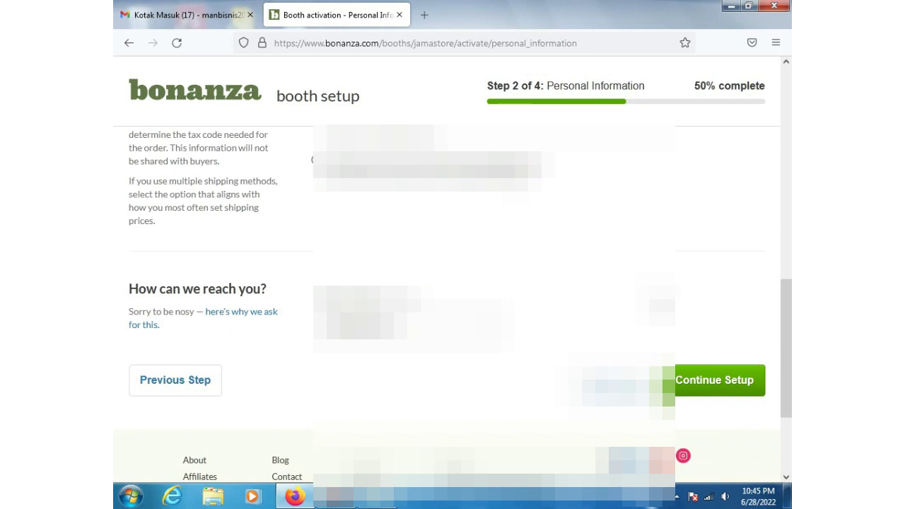
scroll(452, 283, down, 2)
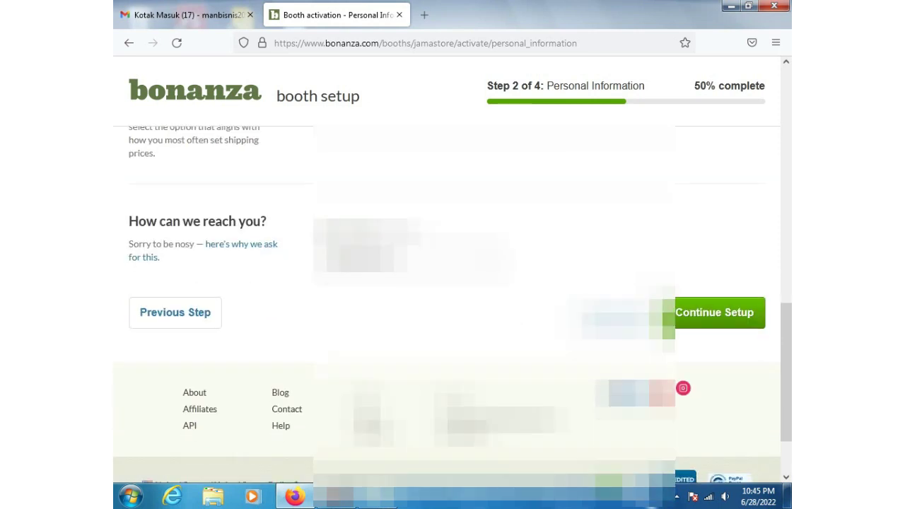
click(715, 320)
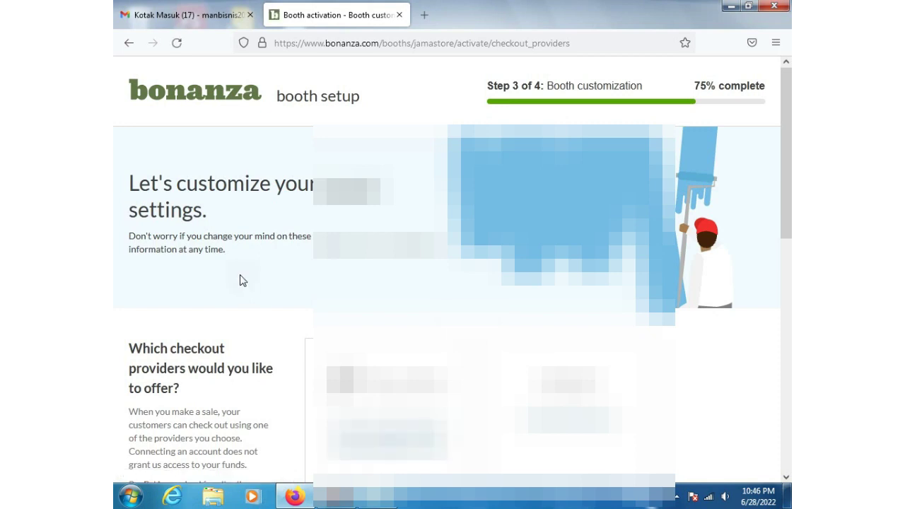
Step: Start connecting PayPal as a checkout provider from the Step 3 booth customization page
scroll(240, 280, down, 3)
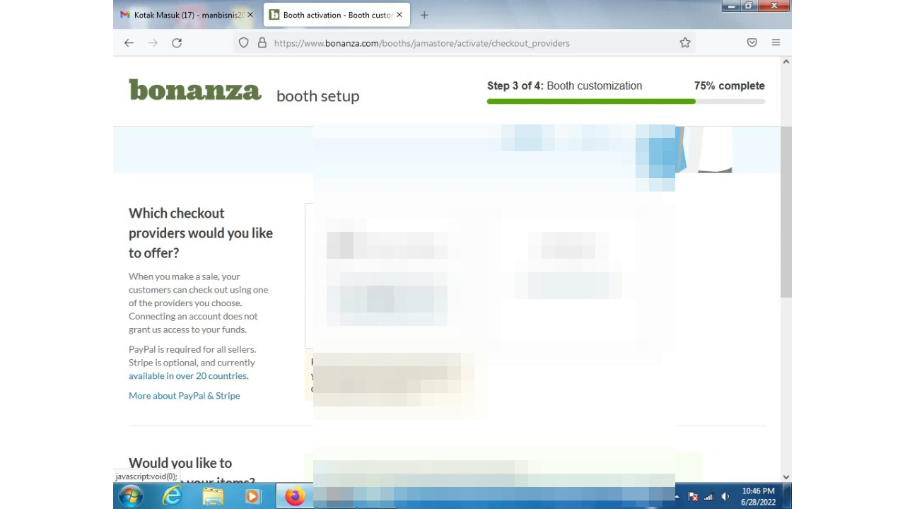
click(382, 297)
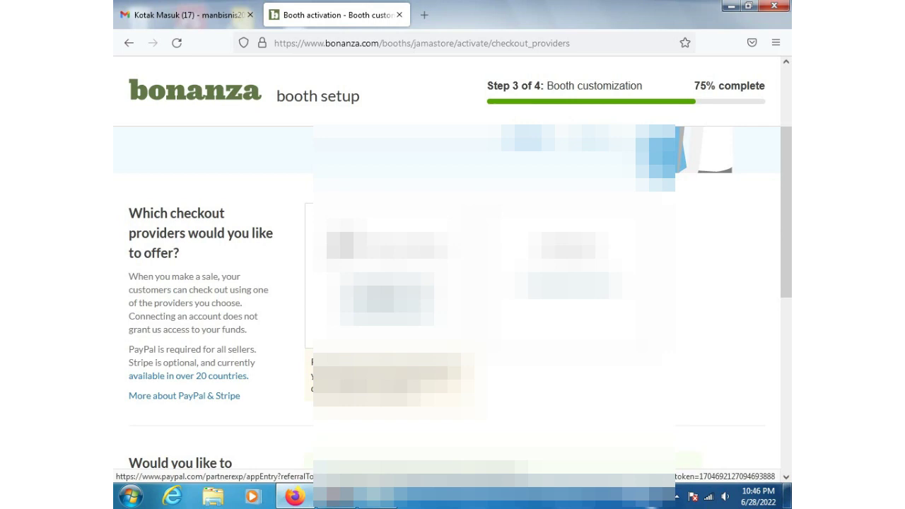
click(382, 294)
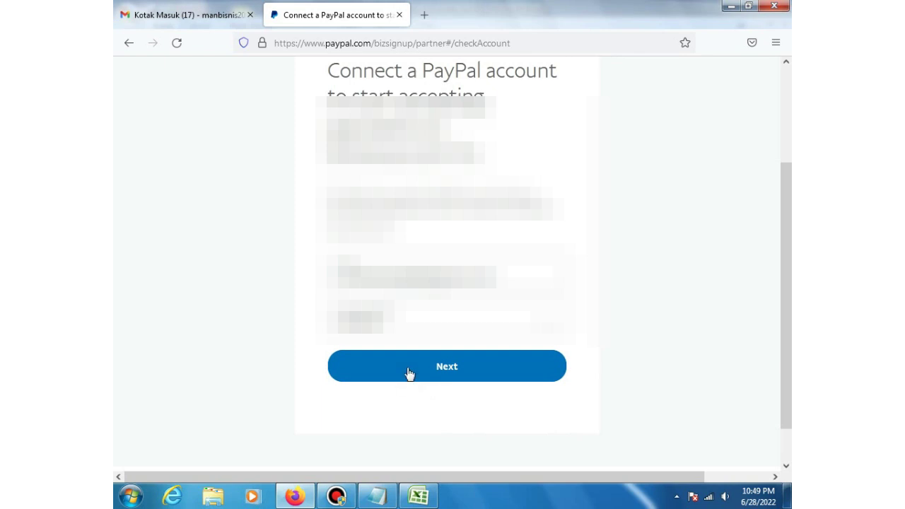
Step: Sign in to PayPal with the saved password to reach Bonanza's permission request
click(409, 373)
click(409, 373)
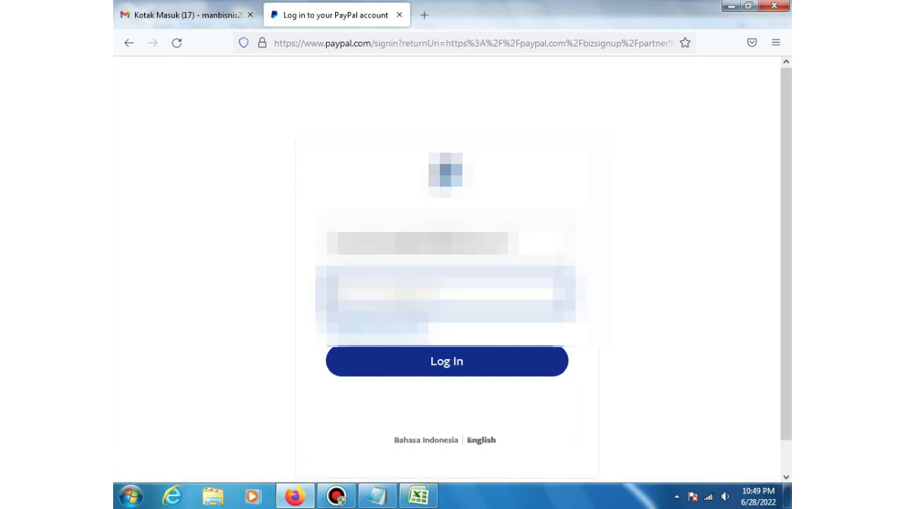
key(ctrl+v)
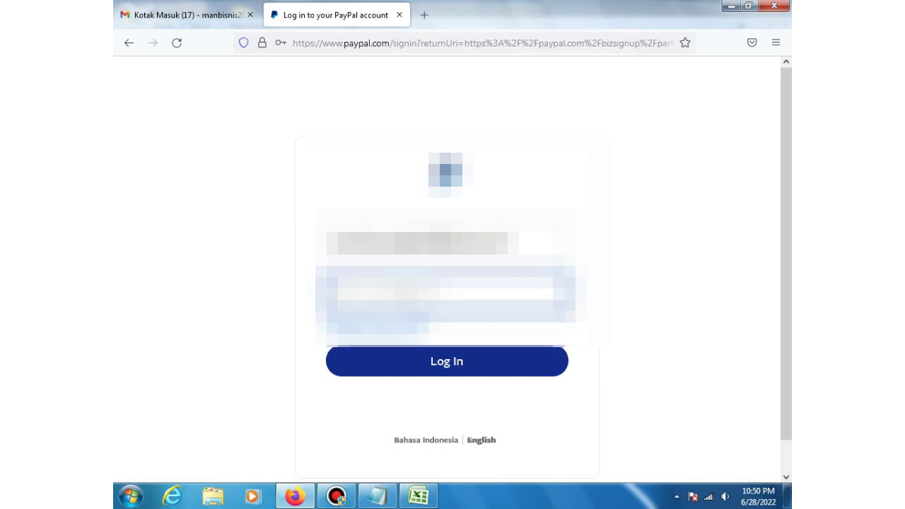
click(438, 368)
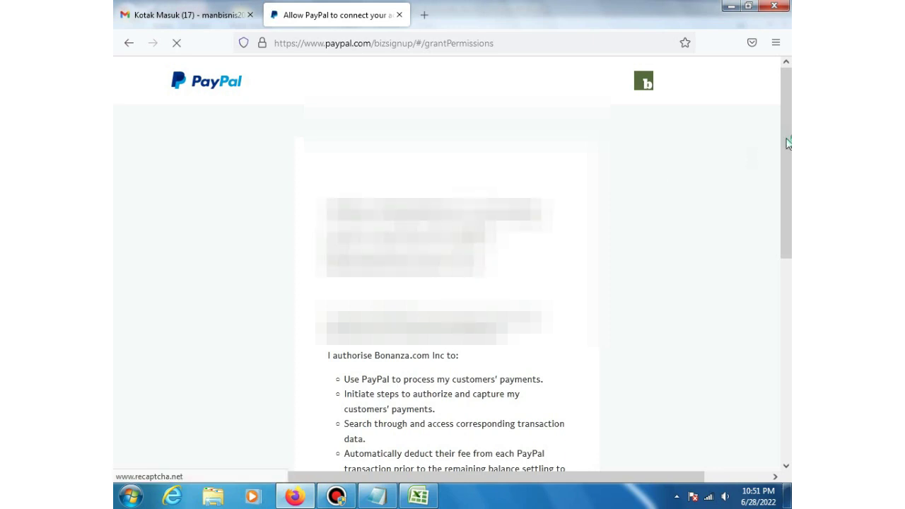
Step: Review Bonanza.com Inc's requested permissions and choose Agree and Connect
drag(787, 144, 791, 204)
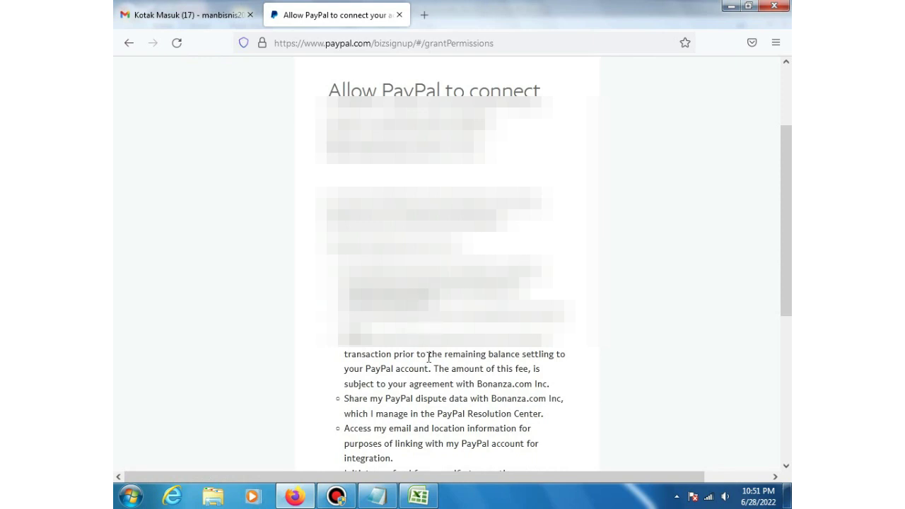
scroll(429, 358, down, 2)
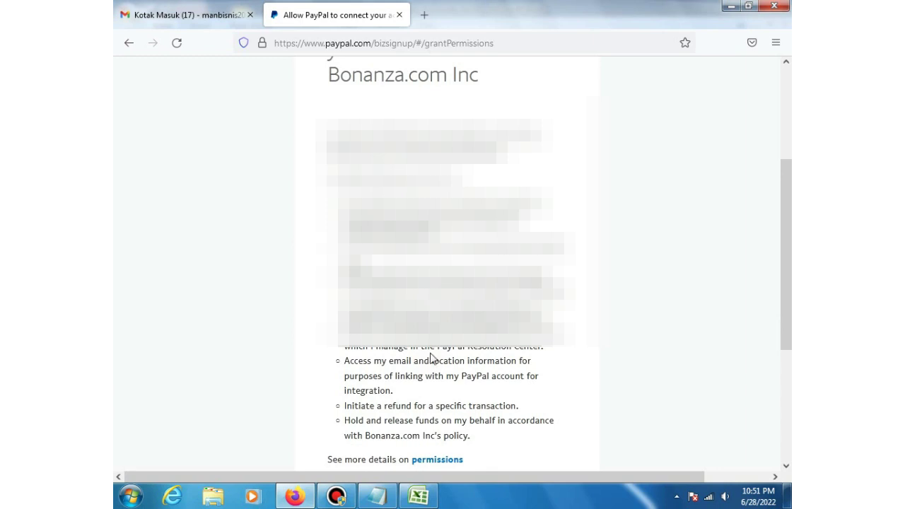
scroll(447, 269, down, 2)
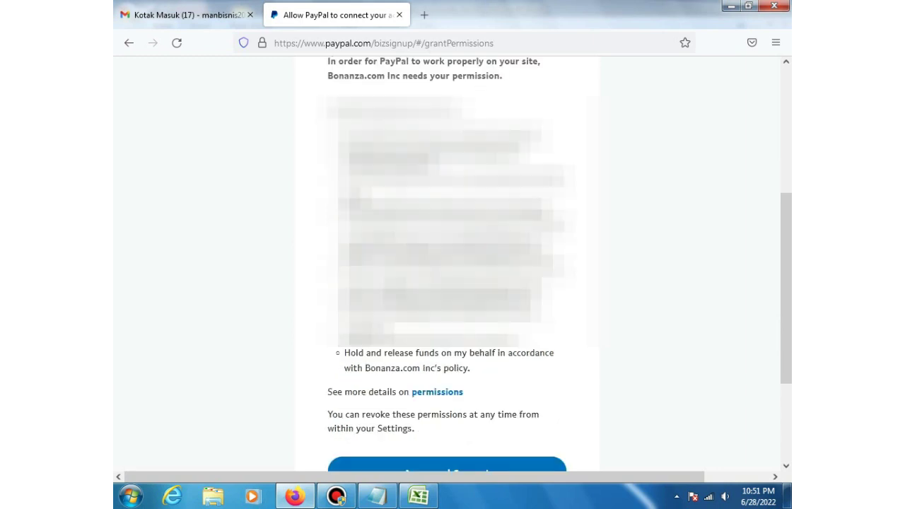
scroll(432, 347, down, 2)
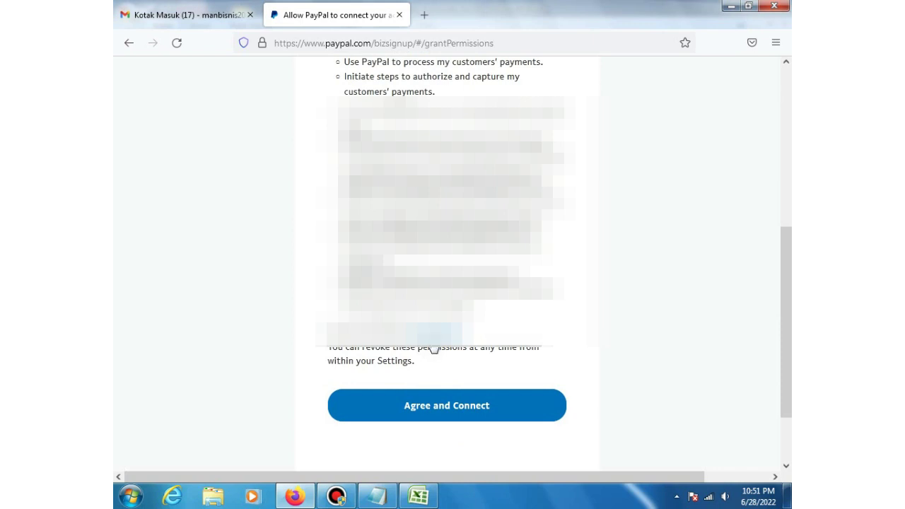
scroll(431, 349, down, 2)
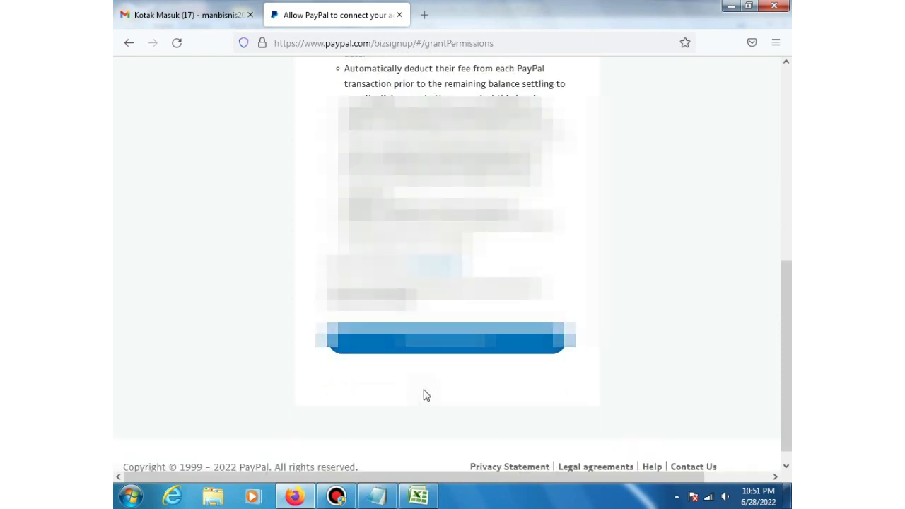
click(439, 351)
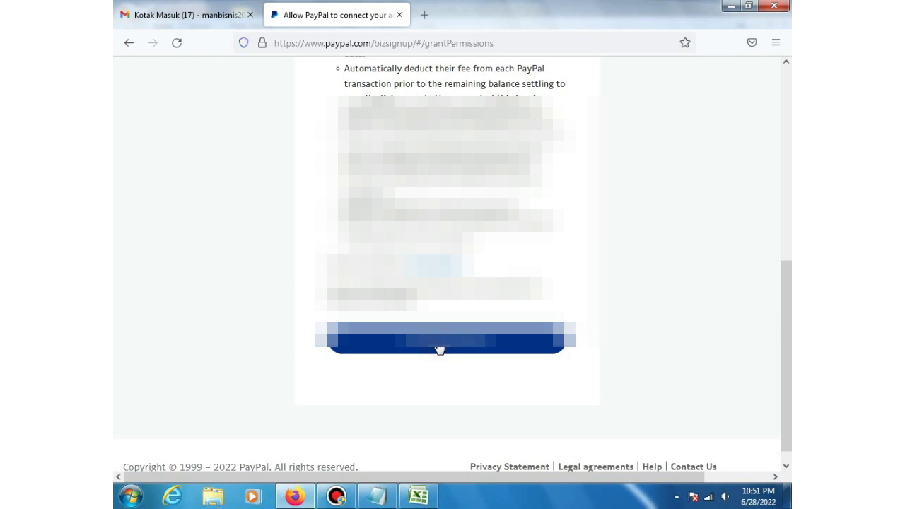
click(439, 350)
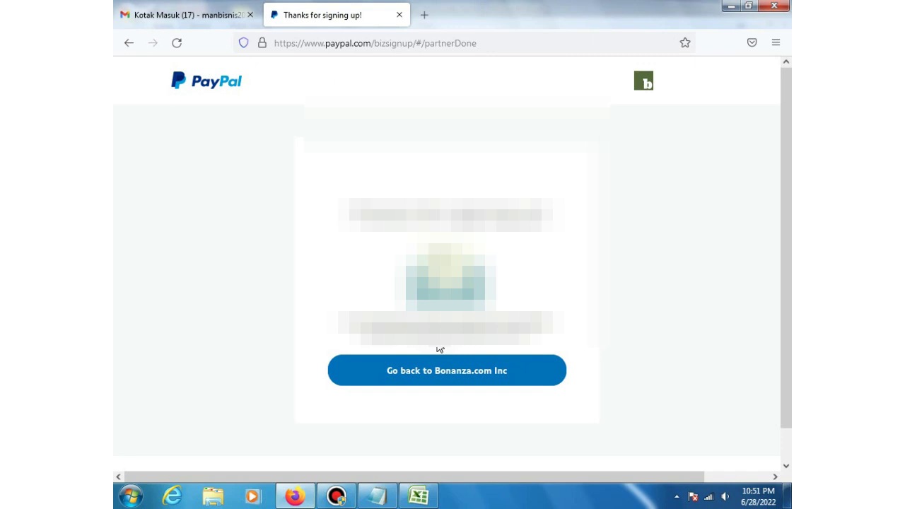
Step: Leave the PayPal confirmation page and return to the Bonanza.com booth setup
click(485, 373)
click(466, 376)
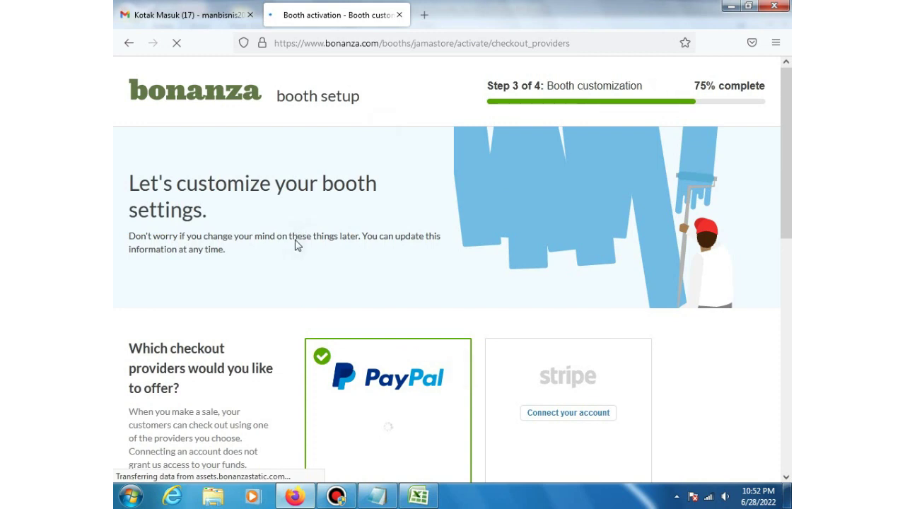
Step: Keep 'Yes, please advertise my items' selected and continue to Step 4, Payment Information
scroll(297, 244, down, 2)
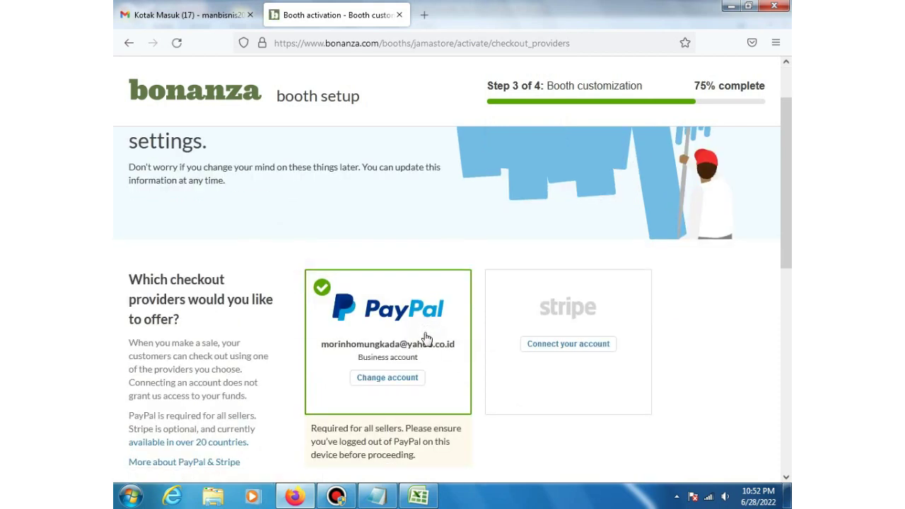
scroll(426, 338, down, 3)
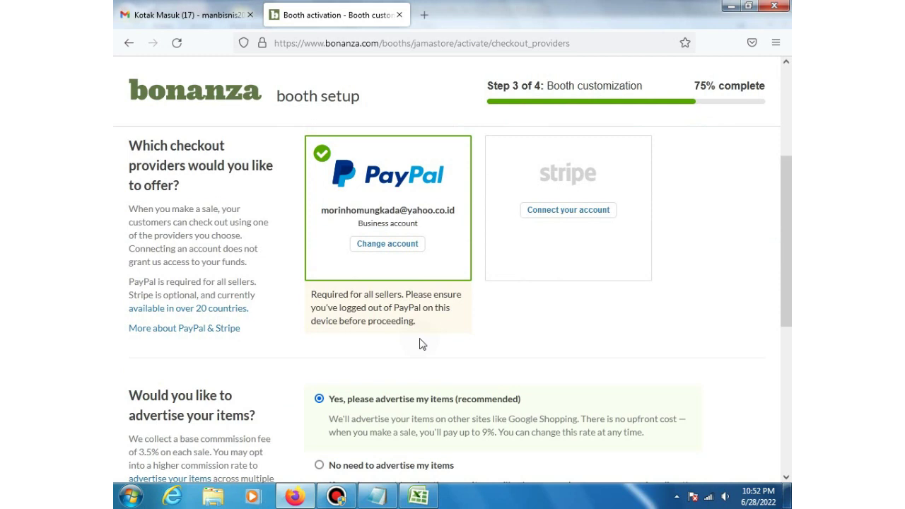
scroll(423, 344, down, 2)
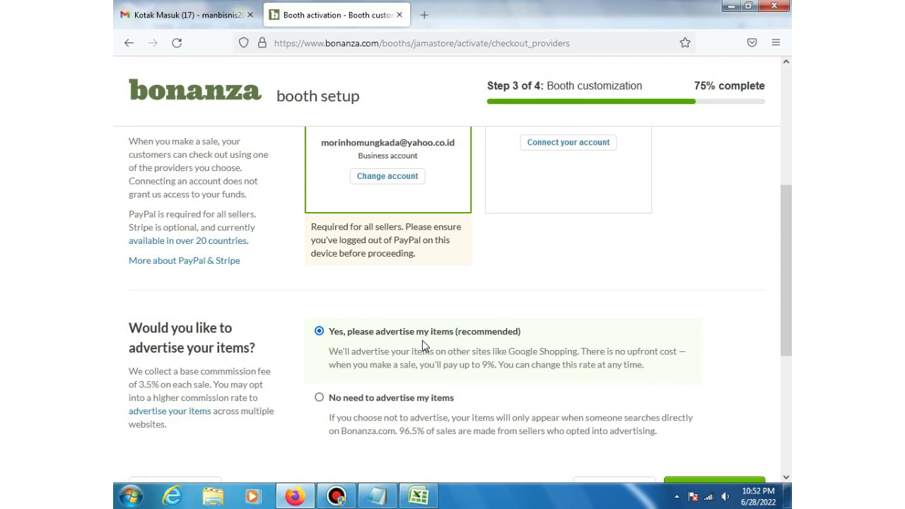
scroll(422, 342, down, 2)
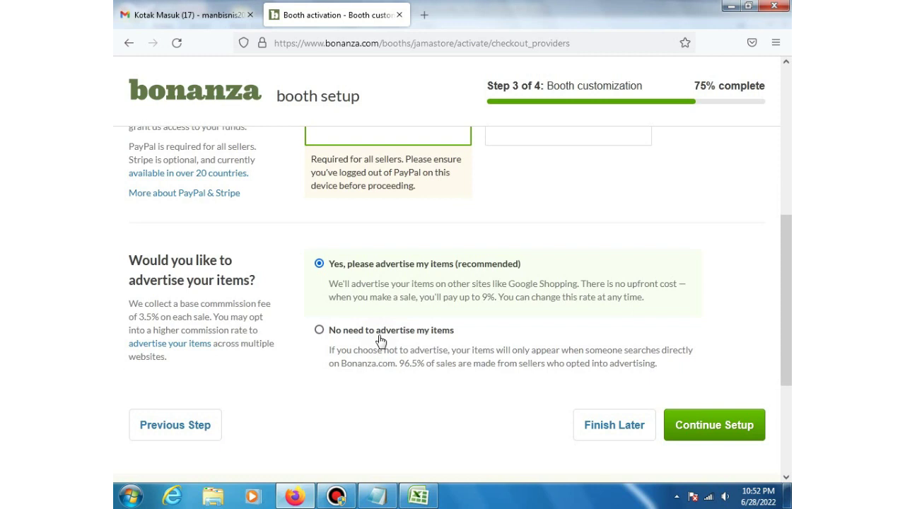
click(739, 434)
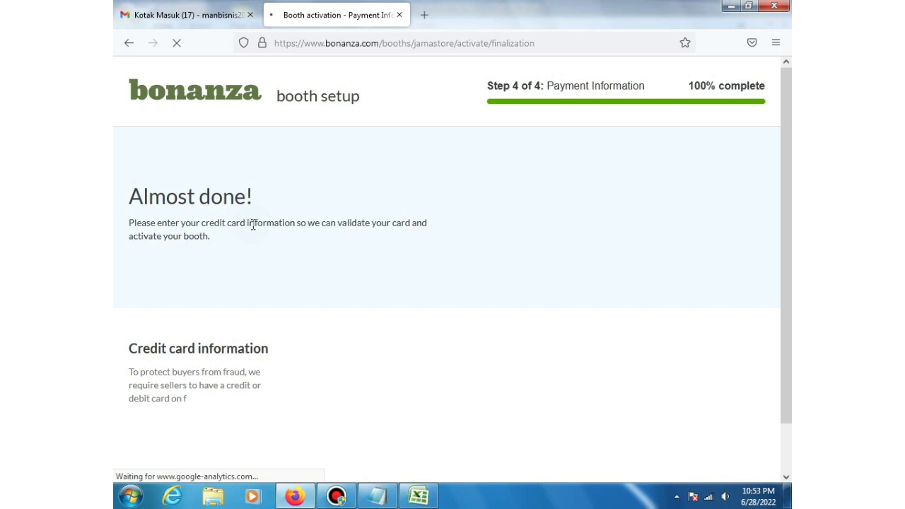
scroll(255, 231, down, 1)
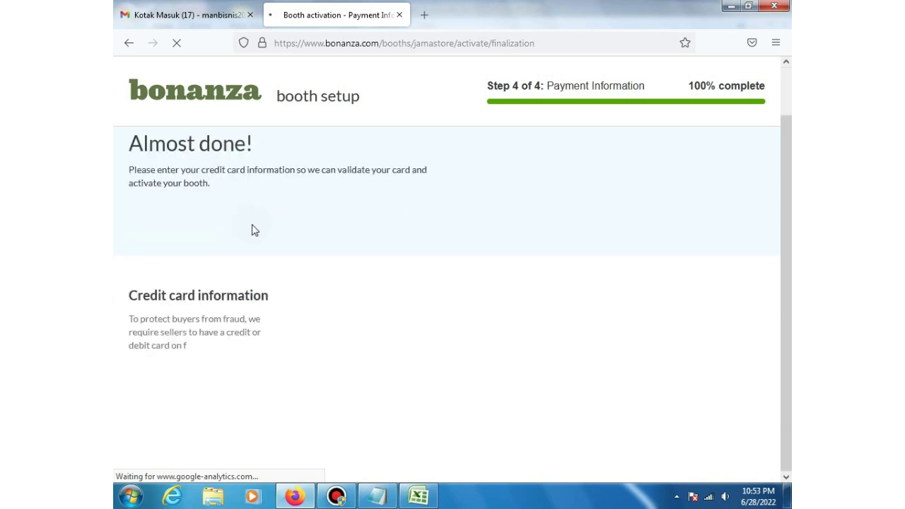
scroll(255, 230, up, 1)
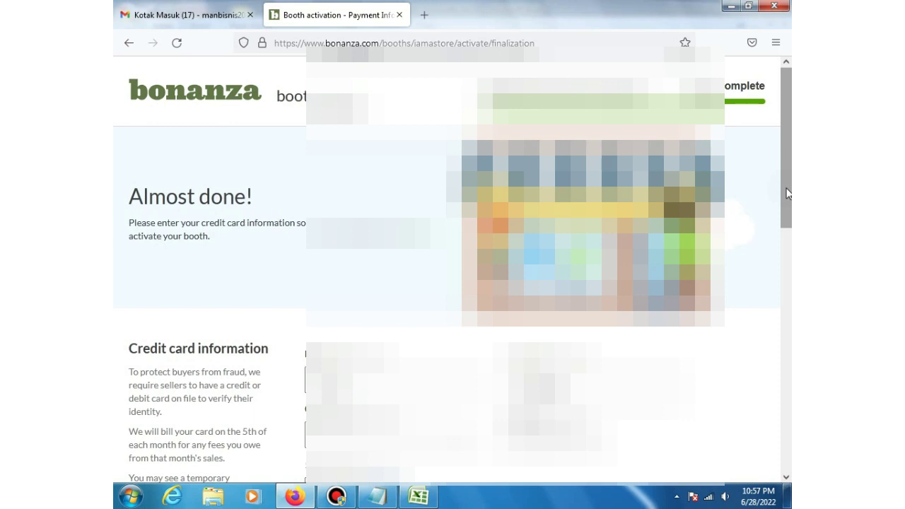
drag(787, 193, 790, 219)
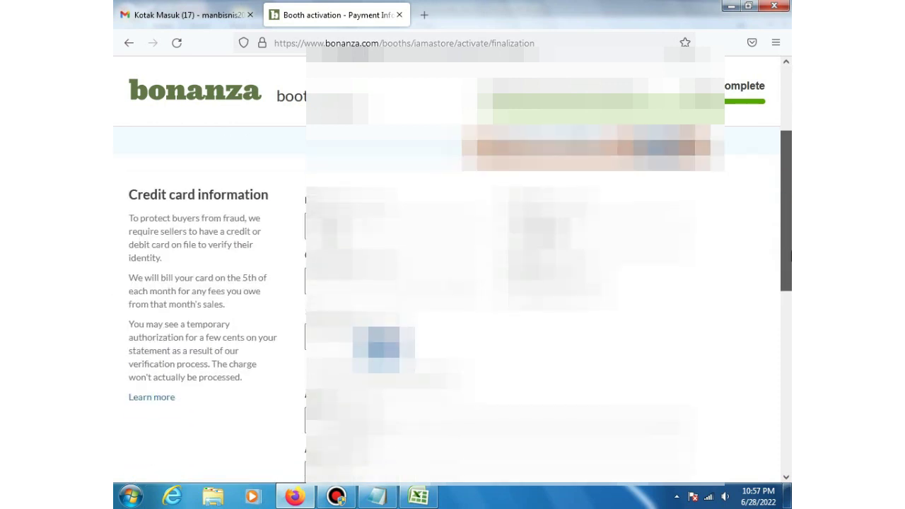
drag(790, 257, 791, 285)
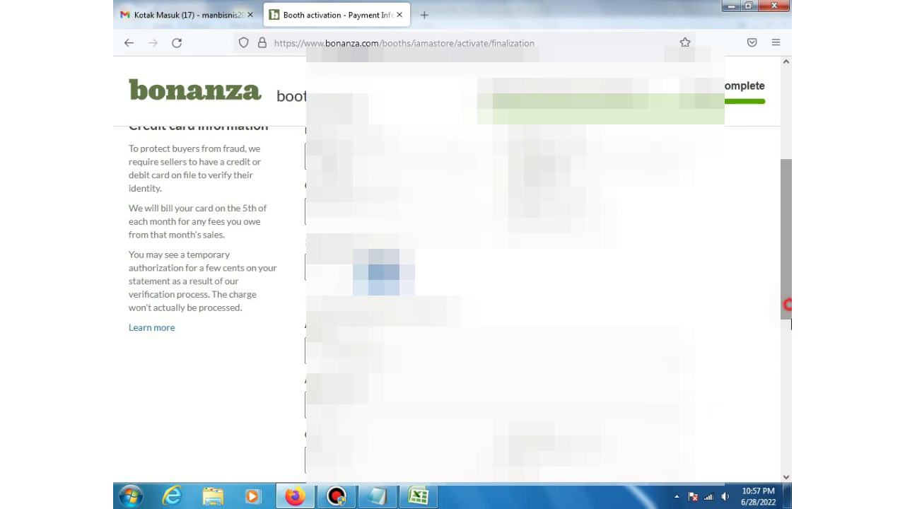
drag(788, 305, 787, 381)
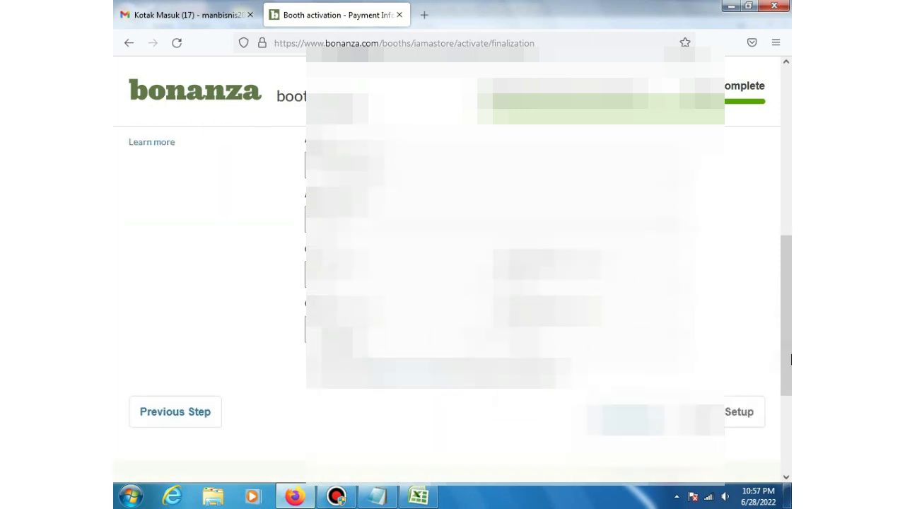
drag(790, 361, 791, 204)
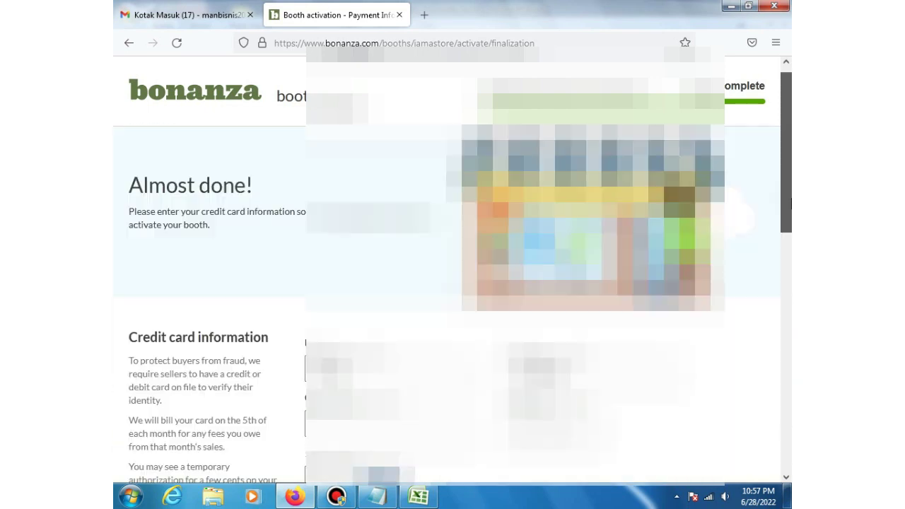
scroll(791, 204, down, 3)
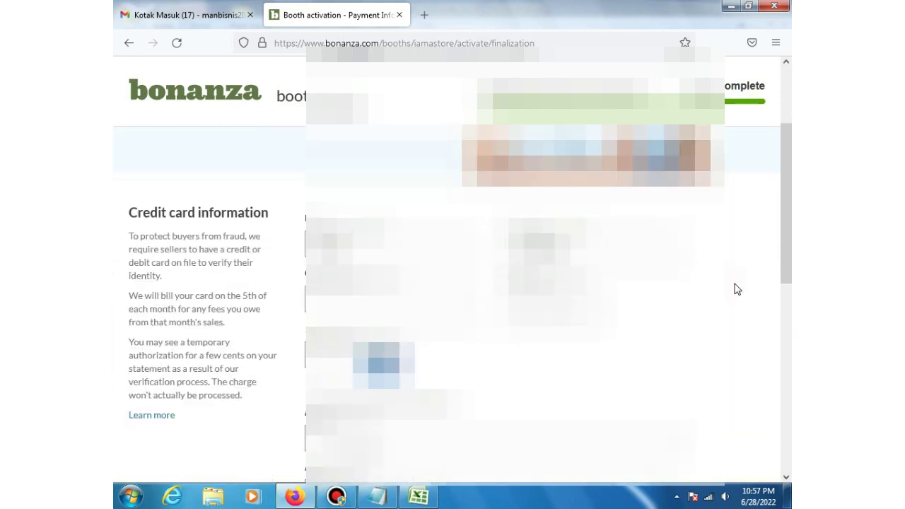